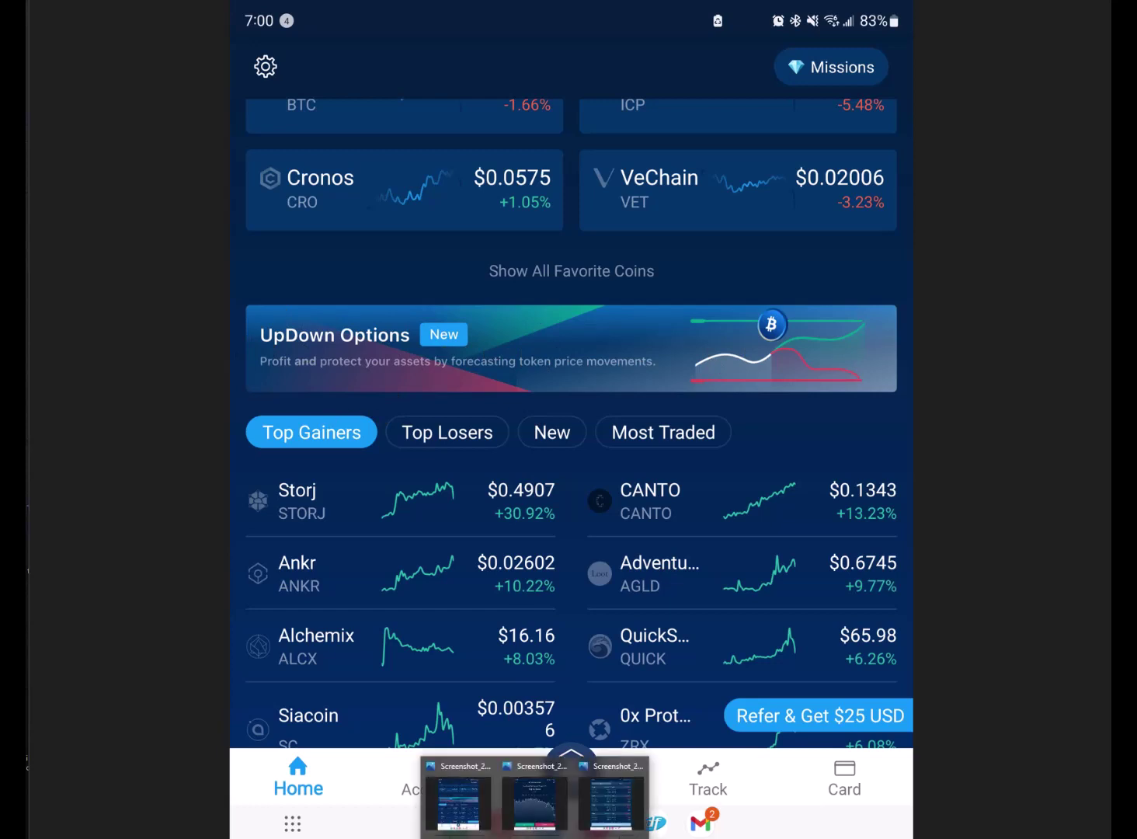
# View the BTC UpDown Options price screenshot and bring up the last of the three open app screenshots
pyautogui.click(526, 819)
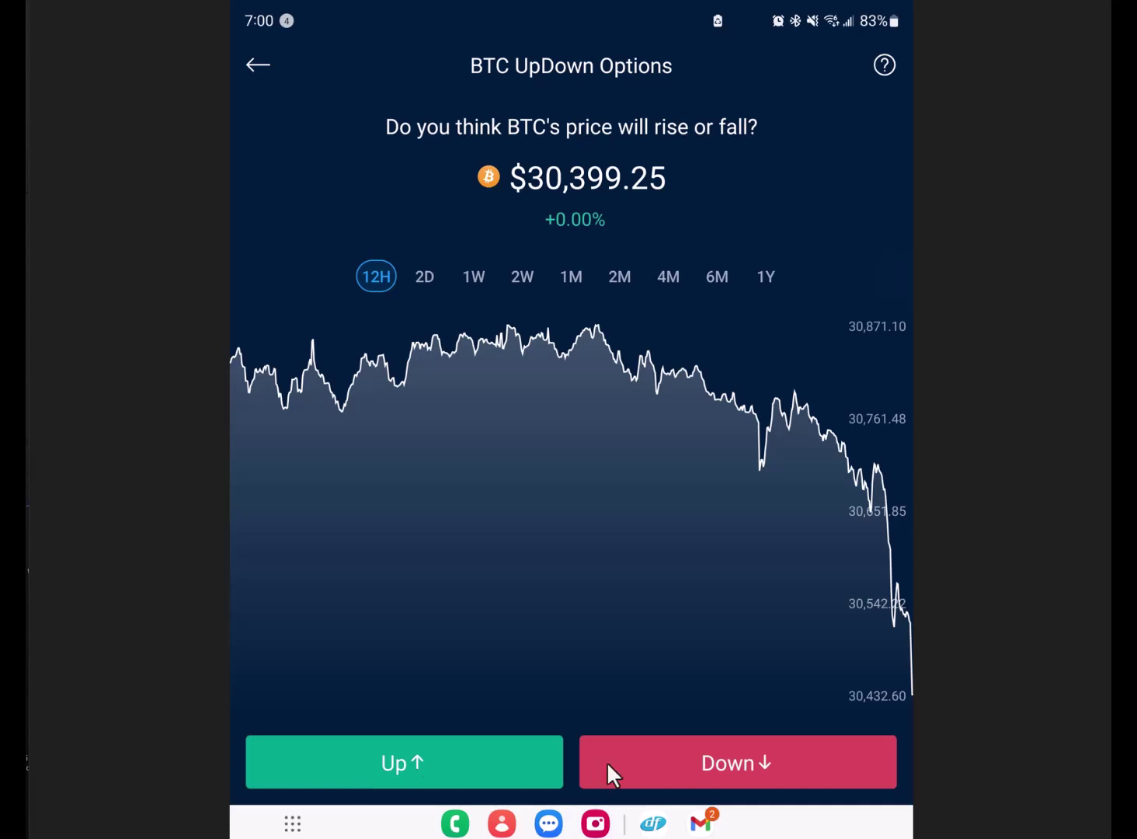
pyautogui.moveTo(535, 835)
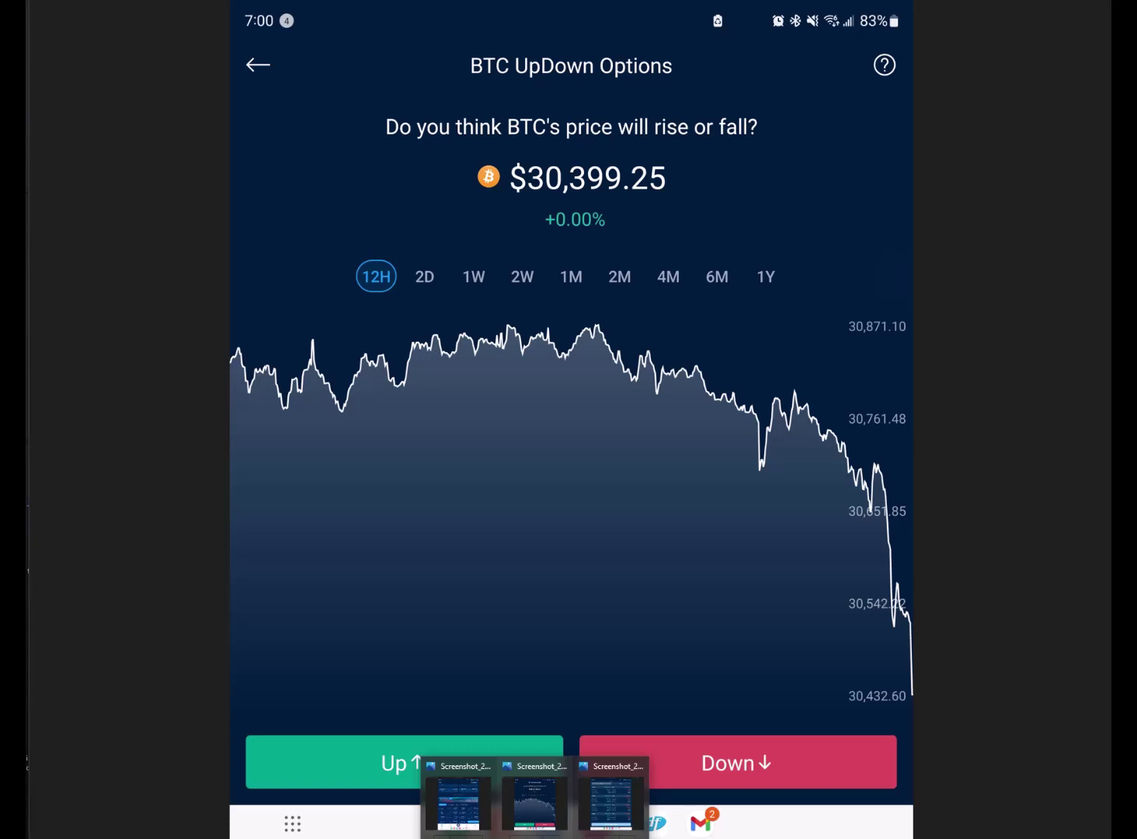
pyautogui.click(600, 799)
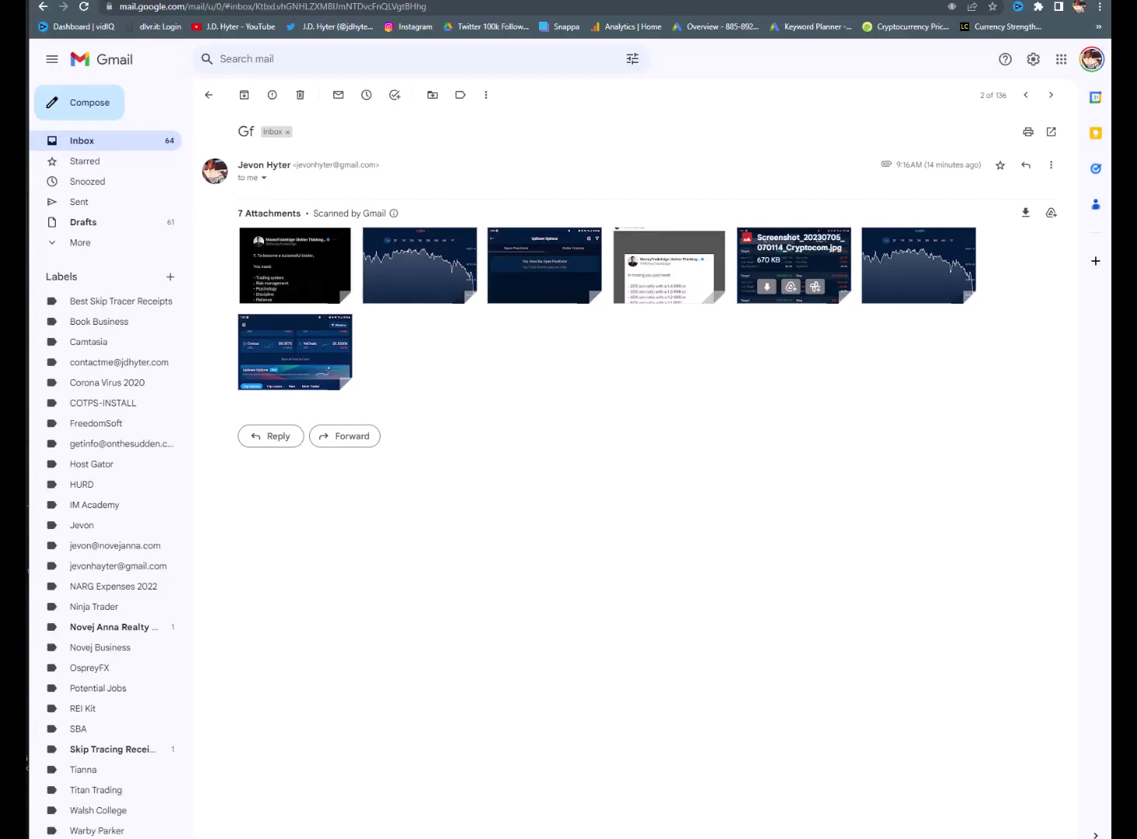
# Switch to the BTCUSD chart in TradingView, dismiss the ad and review the hourly price history back to May
pyautogui.hotkey('ctrl', 'Tab')
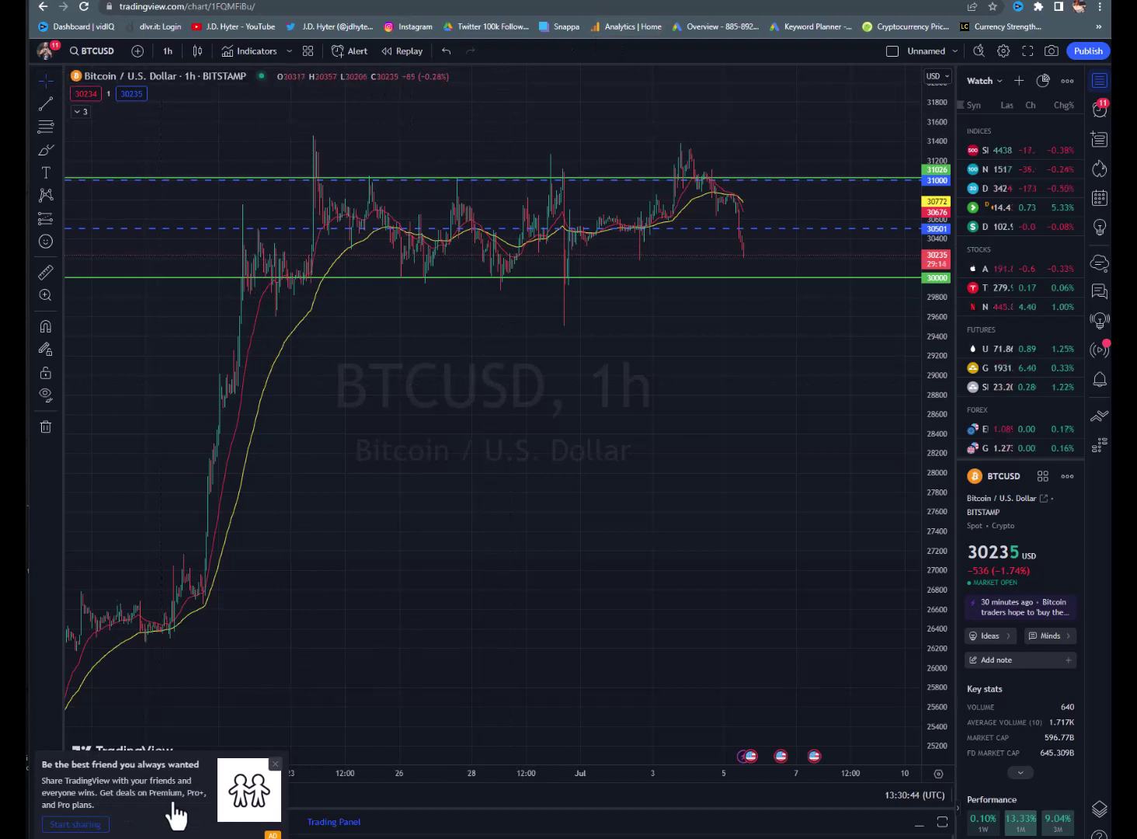
pyautogui.click(274, 764)
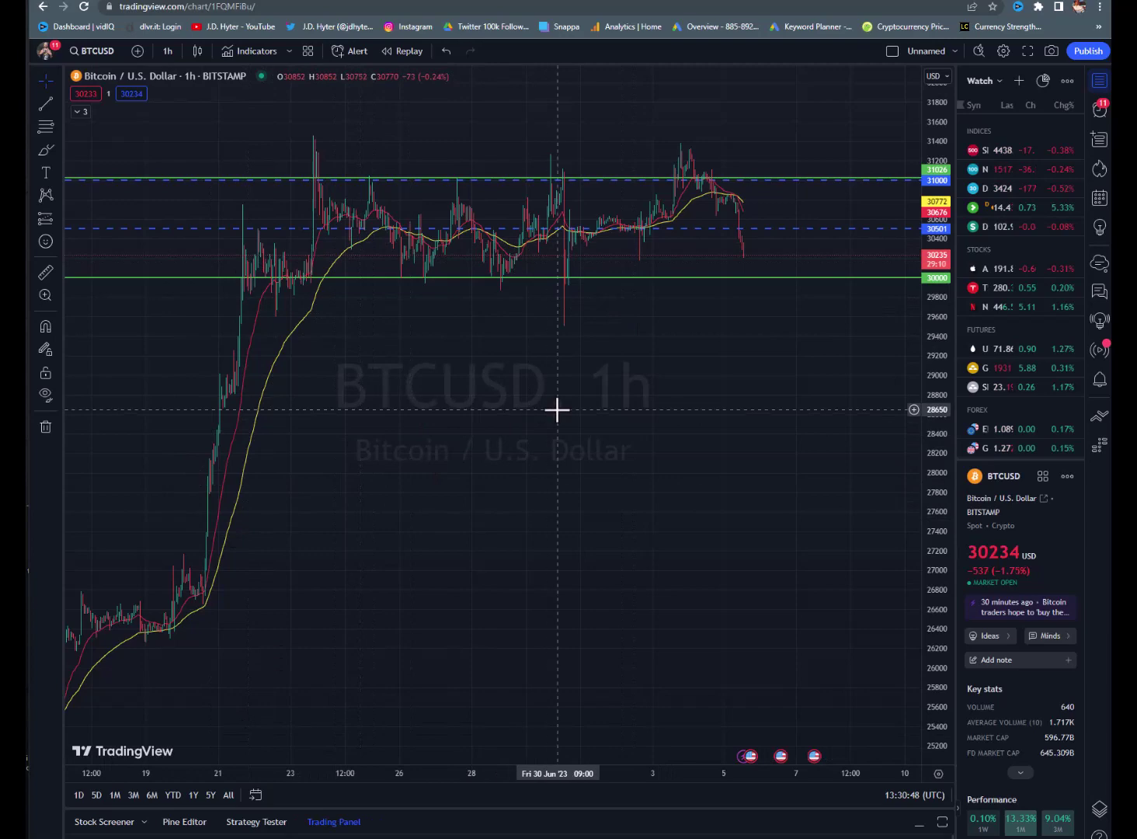
pyautogui.scroll(-3, 457, 543)
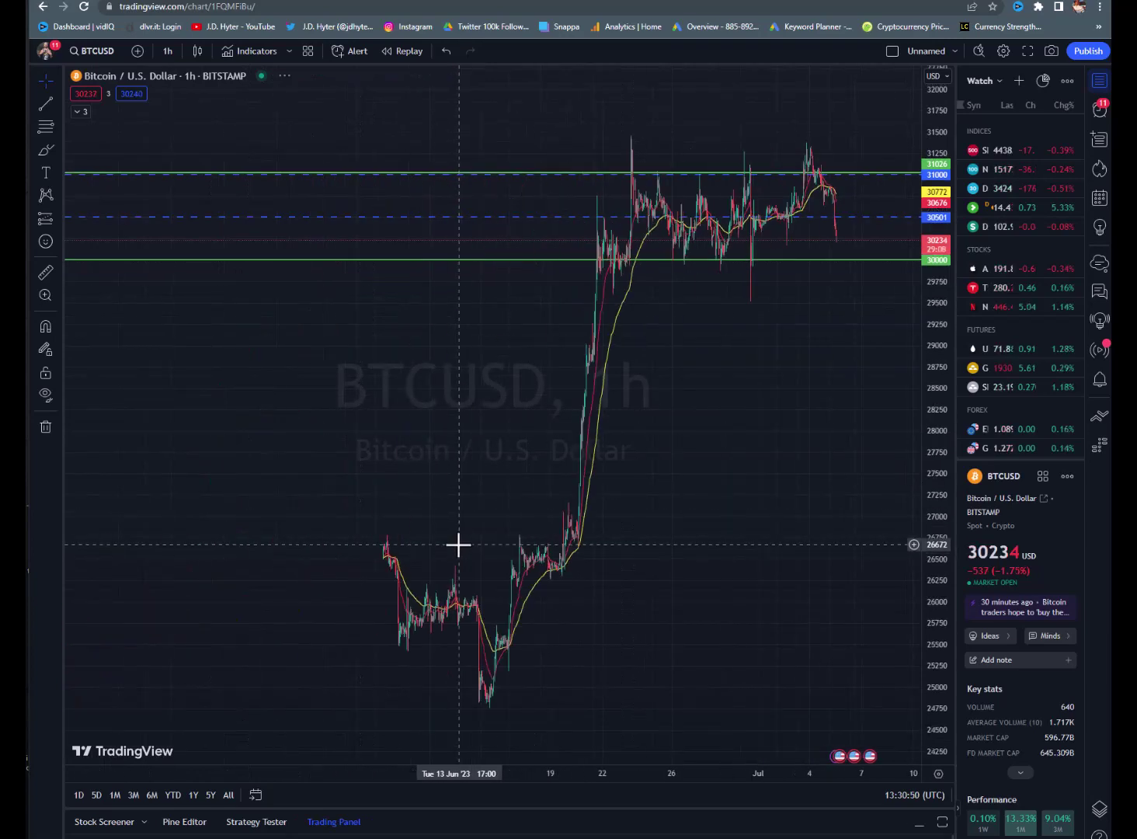
pyautogui.moveTo(402, 448); pyautogui.dragTo(612, 431)
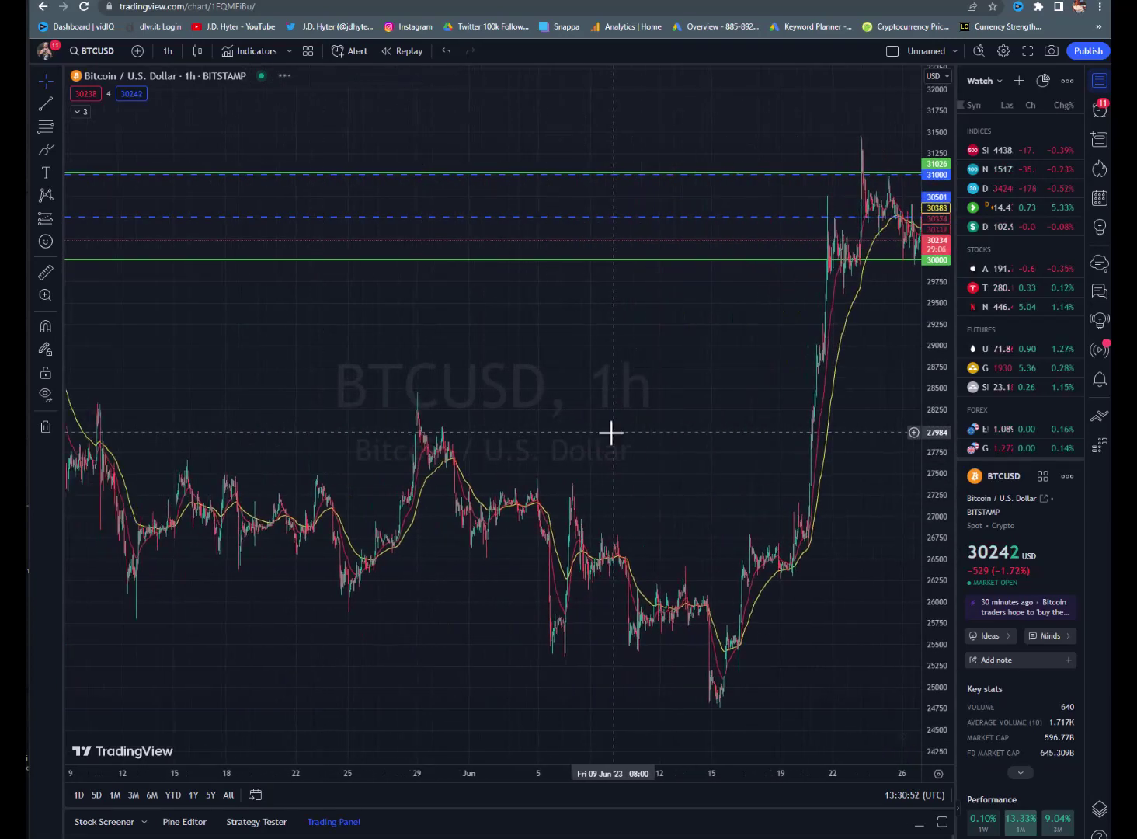
pyautogui.moveTo(333, 409); pyautogui.dragTo(309, 383)
pyautogui.moveTo(558, 399); pyautogui.dragTo(280, 393)
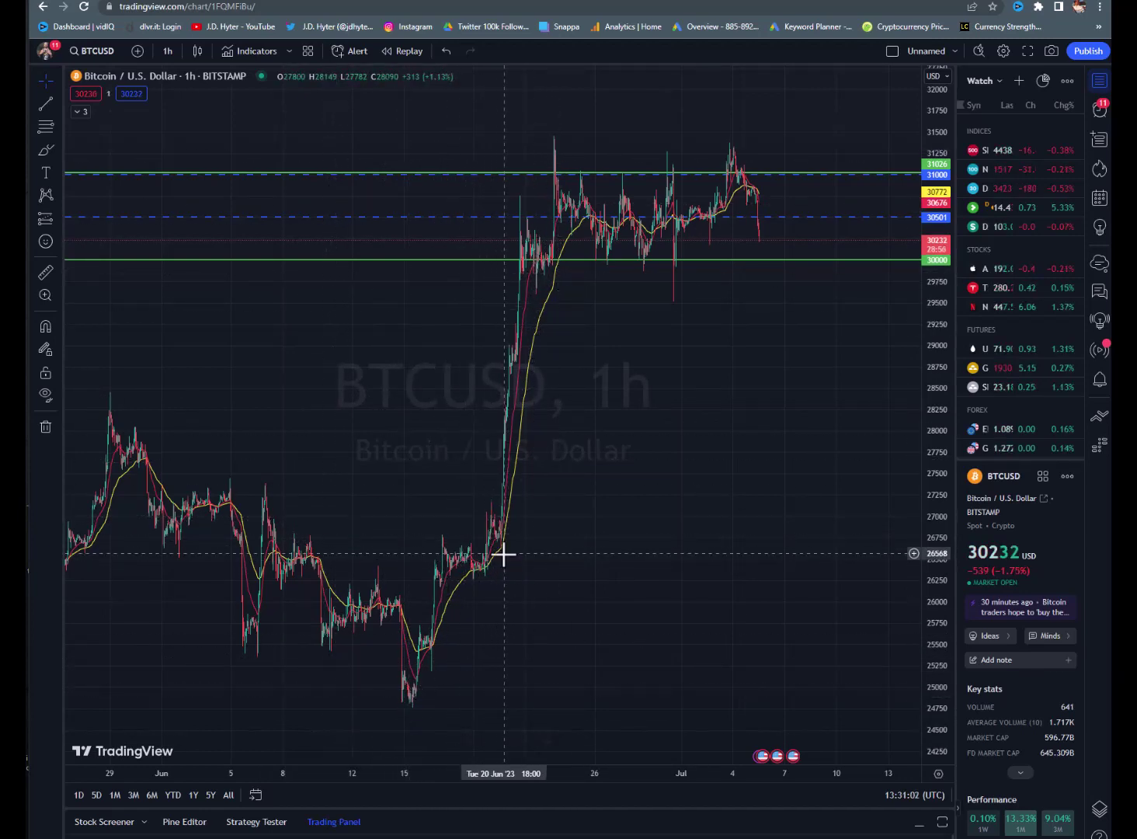
# Examine the hourly BTCUSD candles since the June rally against the green range lines at 30000 and 31026
pyautogui.scroll(3, 480, 662)
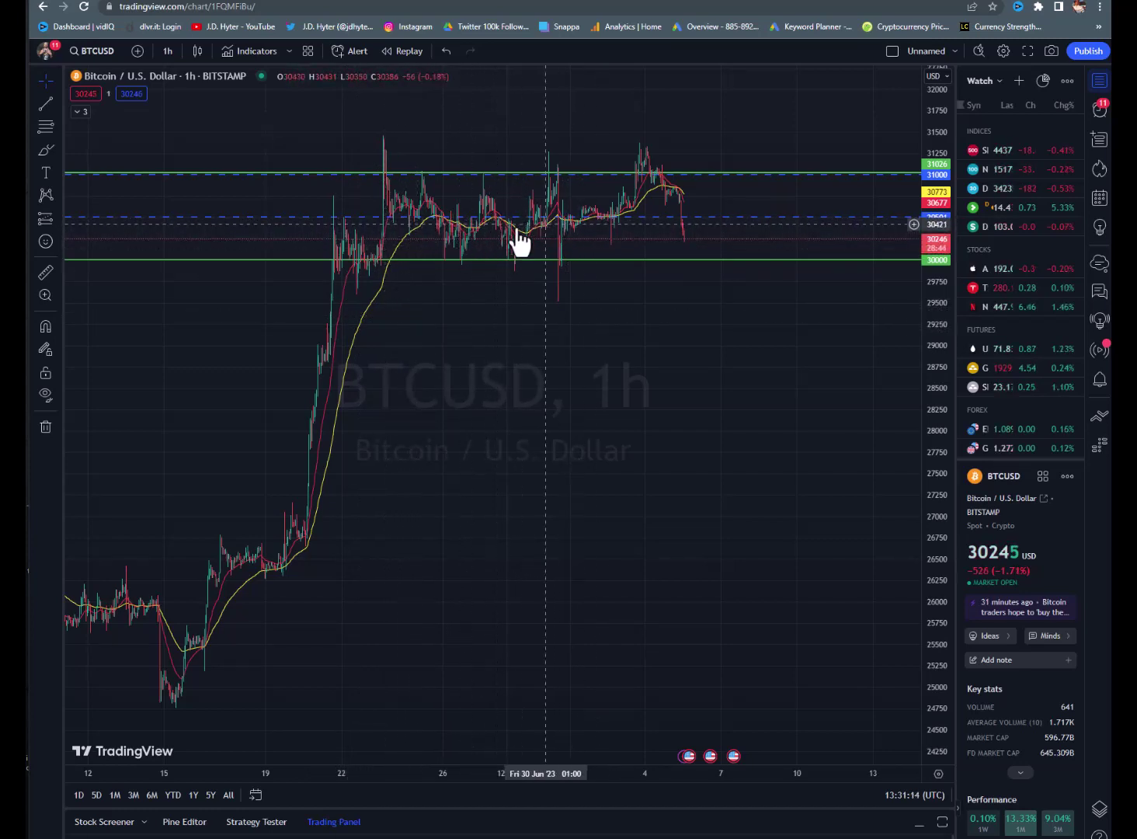
pyautogui.scroll(3, 528, 470)
pyautogui.moveTo(339, 479); pyautogui.dragTo(581, 472)
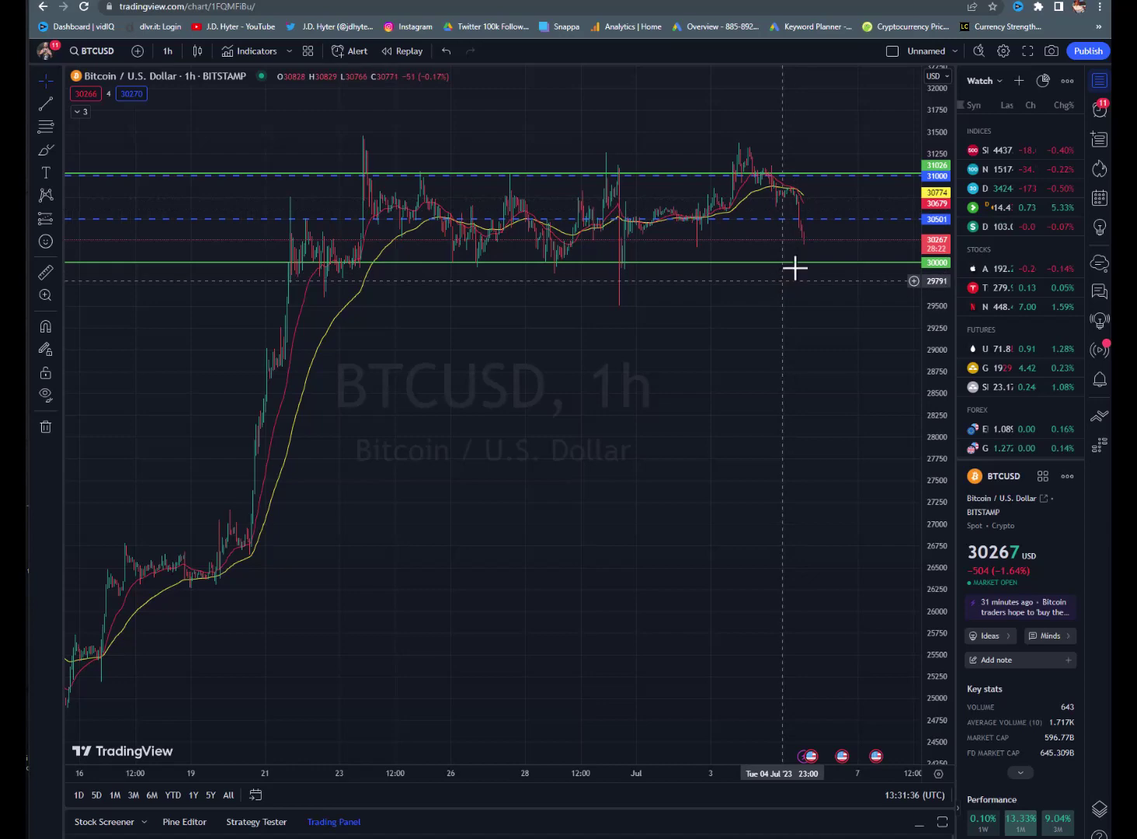
pyautogui.scroll(3, 679, 485)
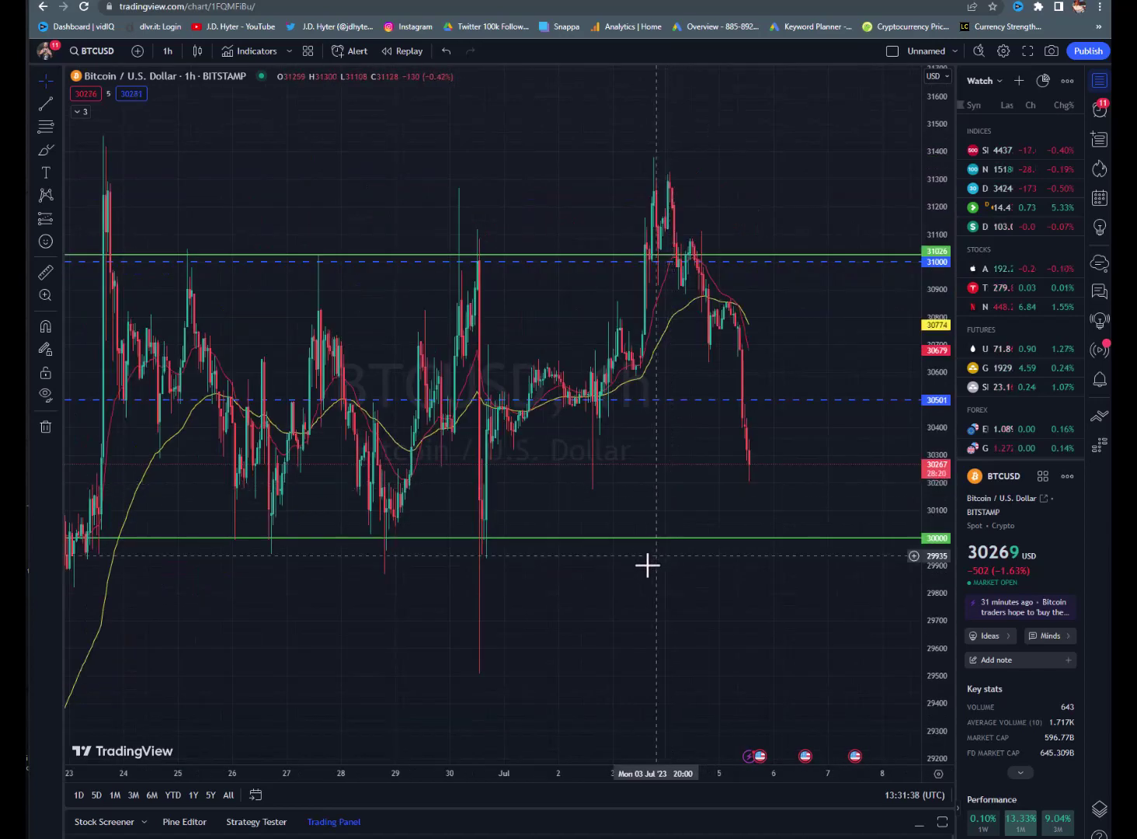
pyautogui.scroll(-3, 528, 596)
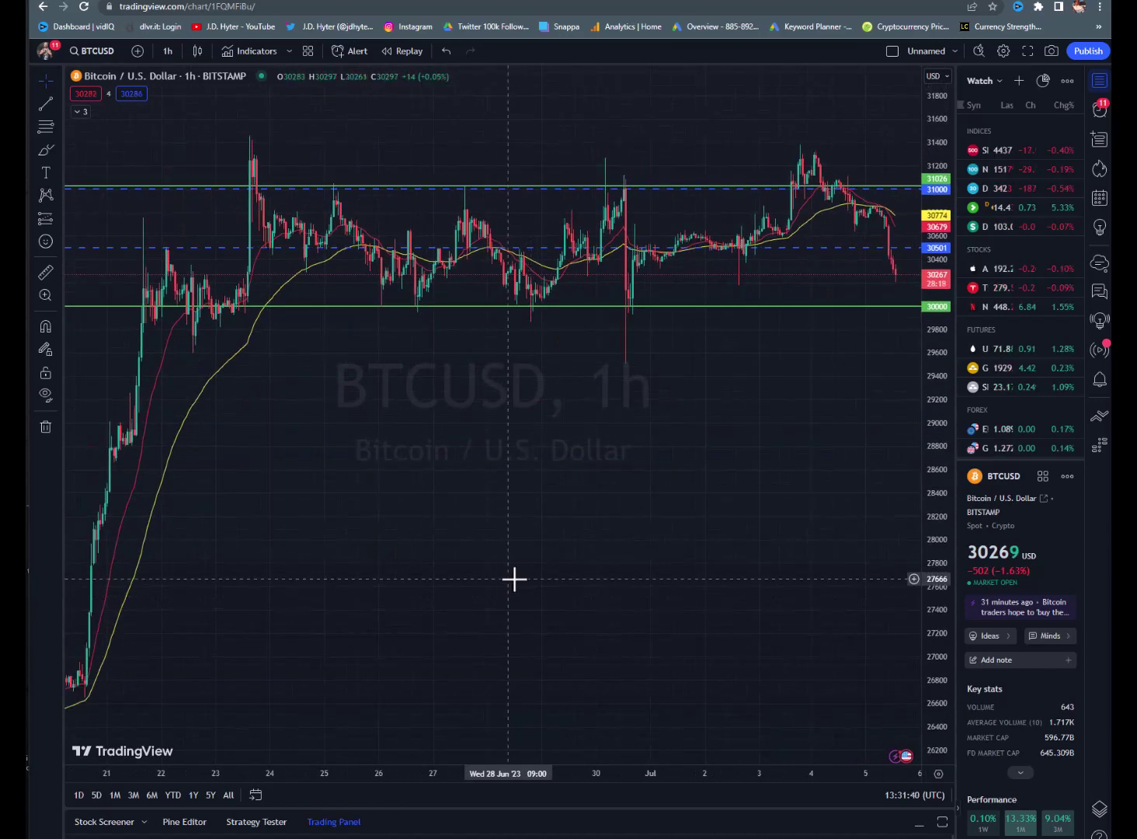
pyautogui.scroll(4, 511, 574)
pyautogui.moveTo(683, 620); pyautogui.dragTo(474, 594)
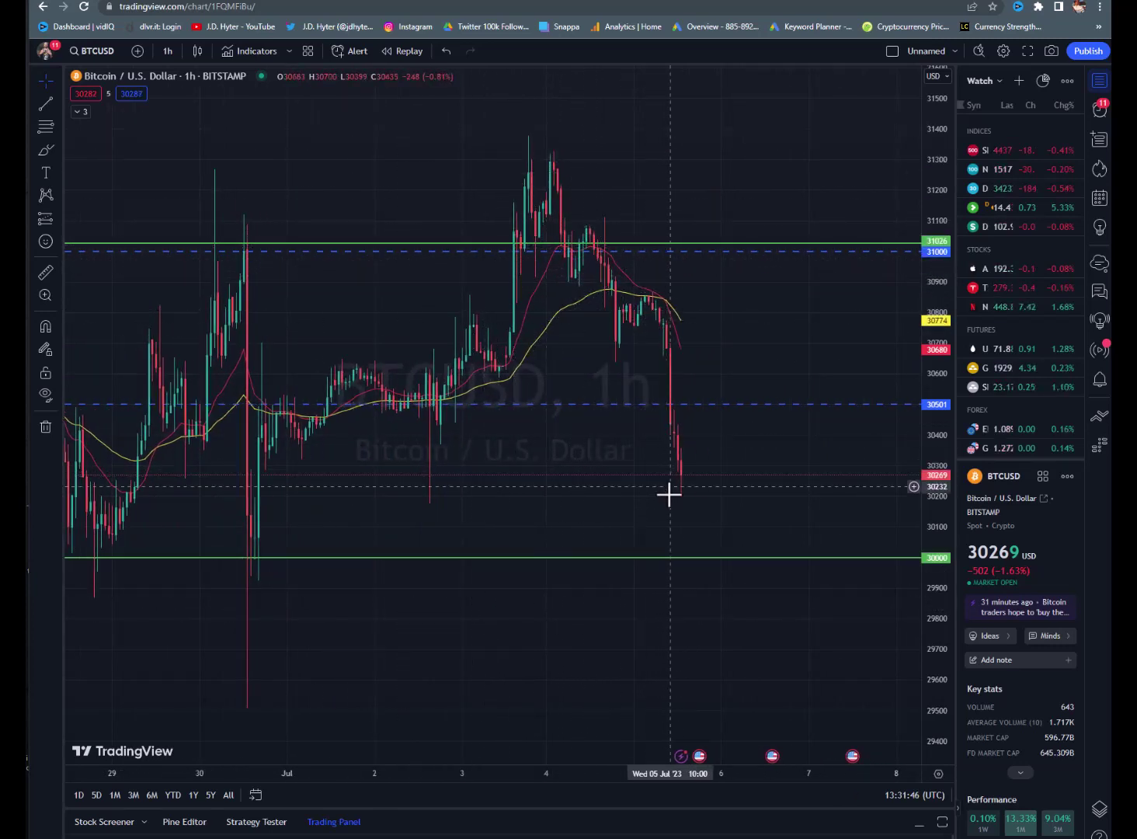
pyautogui.scroll(-3, 674, 493)
pyautogui.moveTo(427, 551); pyautogui.dragTo(455, 521)
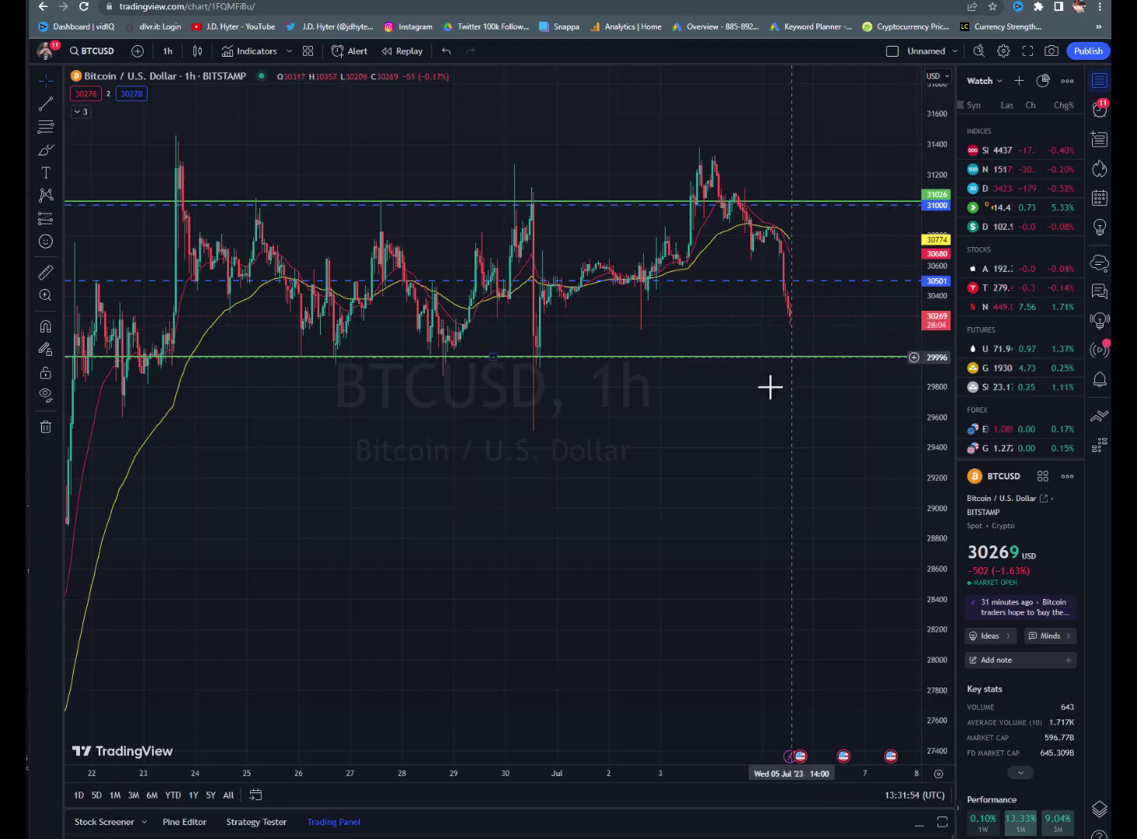
pyautogui.scroll(-3, 373, 535)
pyautogui.moveTo(673, 518); pyautogui.dragTo(503, 526)
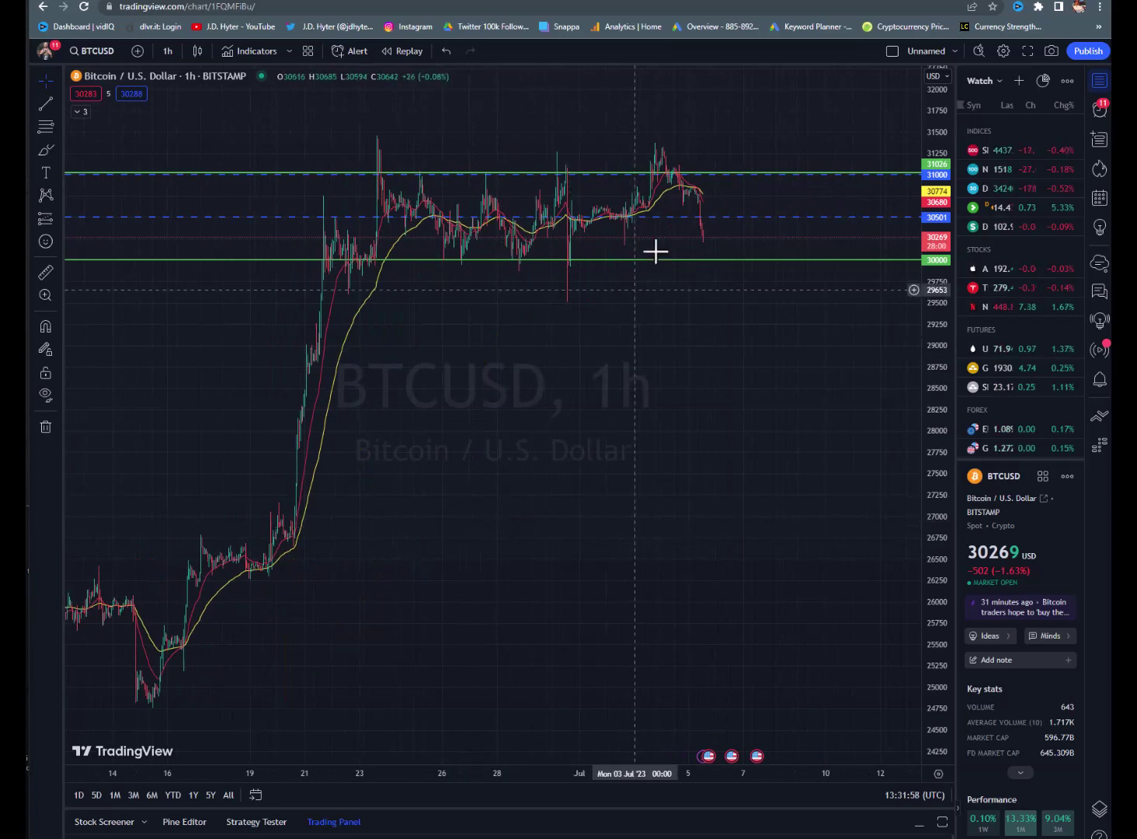
pyautogui.scroll(3, 614, 320)
pyautogui.moveTo(499, 435); pyautogui.dragTo(525, 456)
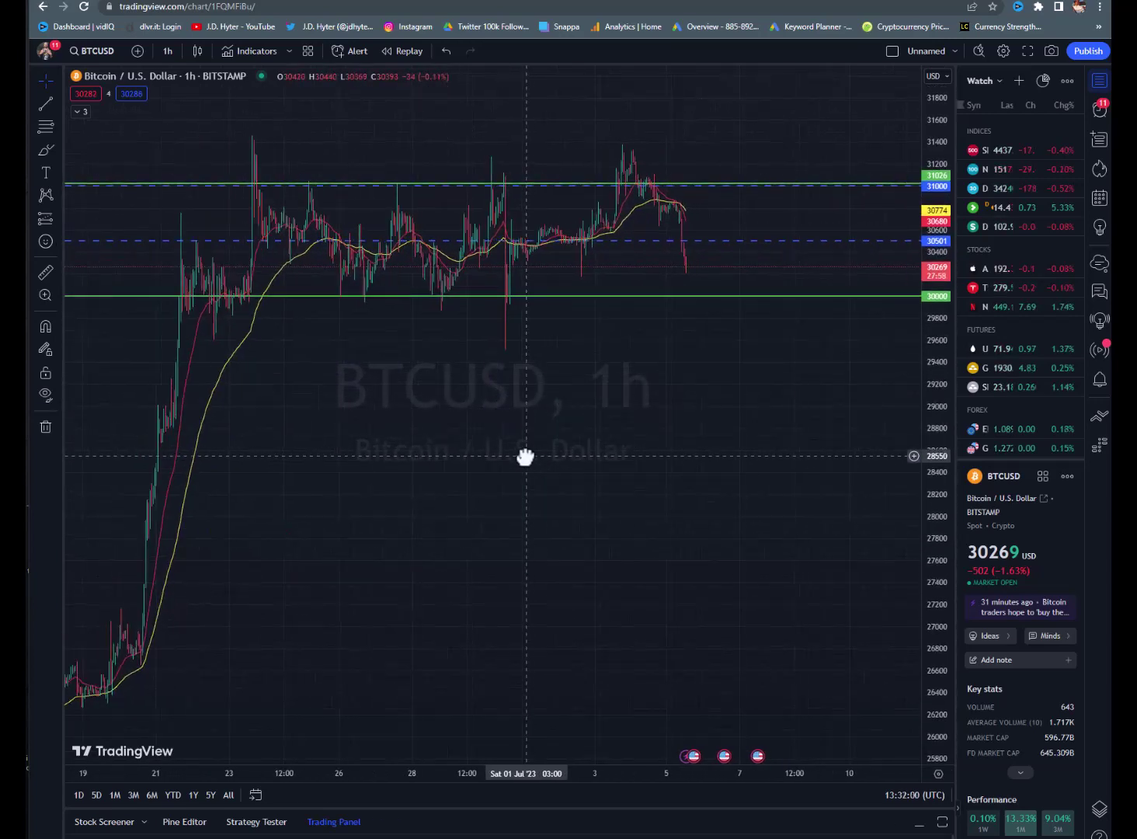
pyautogui.scroll(-3, 530, 454)
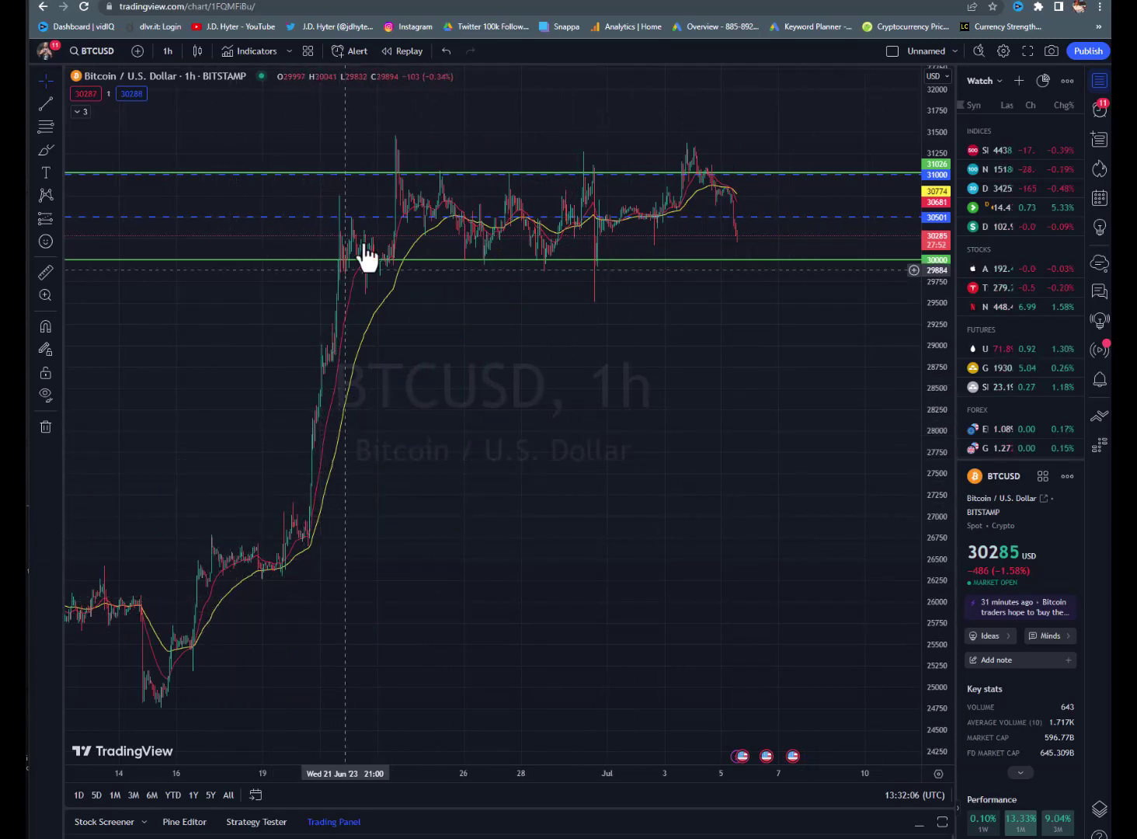
# Compare the price swings between the 30000 and 31000 levels from 21 June to 5 July
pyautogui.scroll(3, 422, 406)
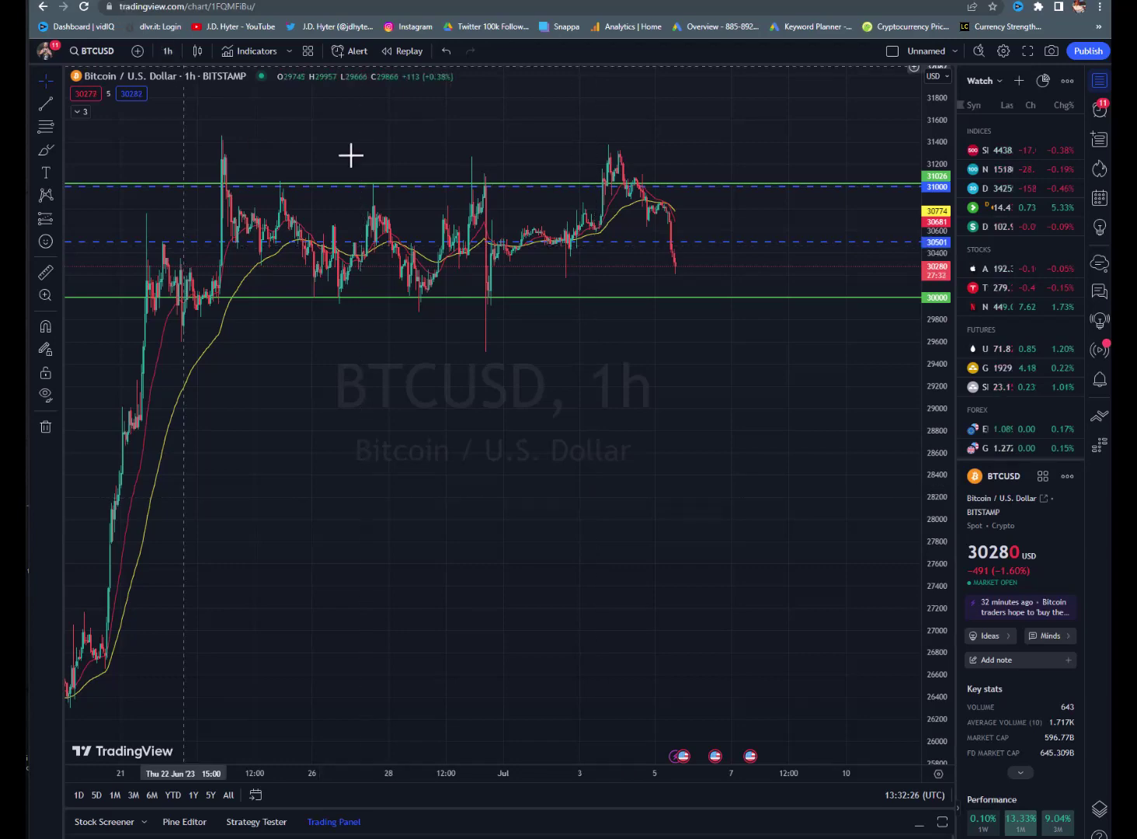
pyautogui.scroll(3, 647, 363)
pyautogui.scroll(-5, 645, 360)
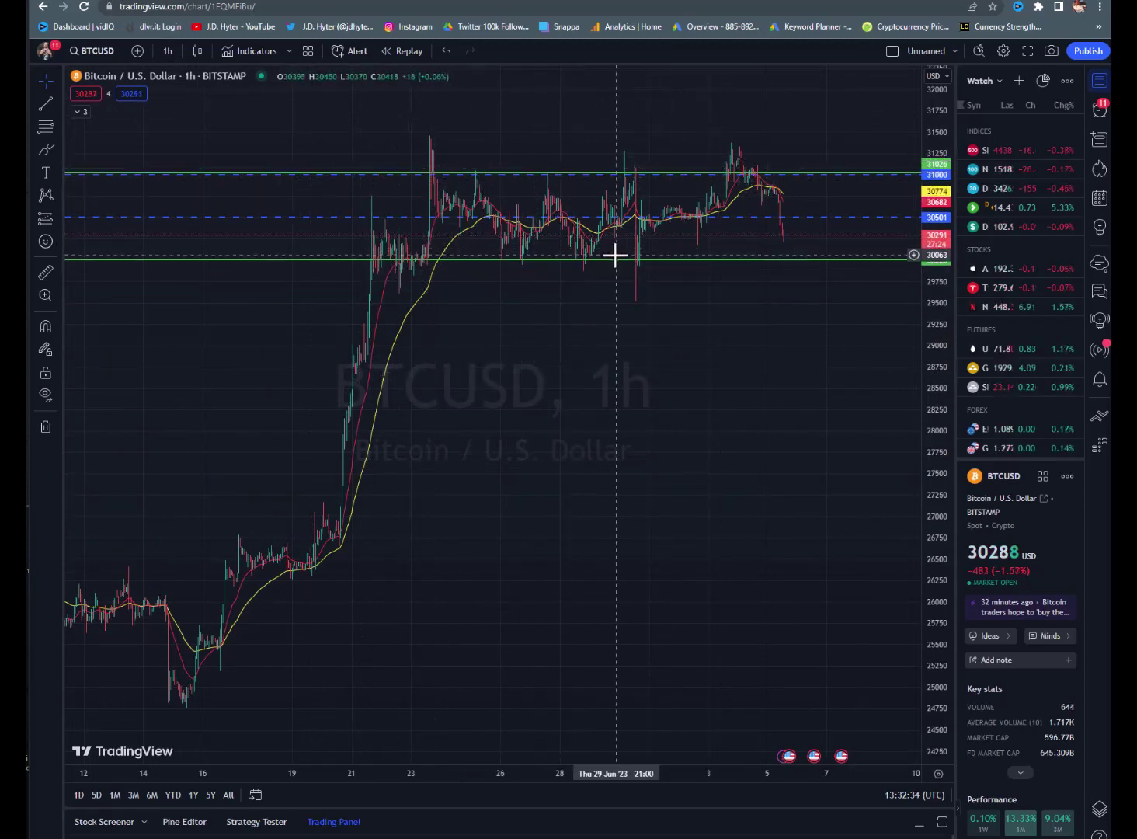
pyautogui.scroll(3, 465, 344)
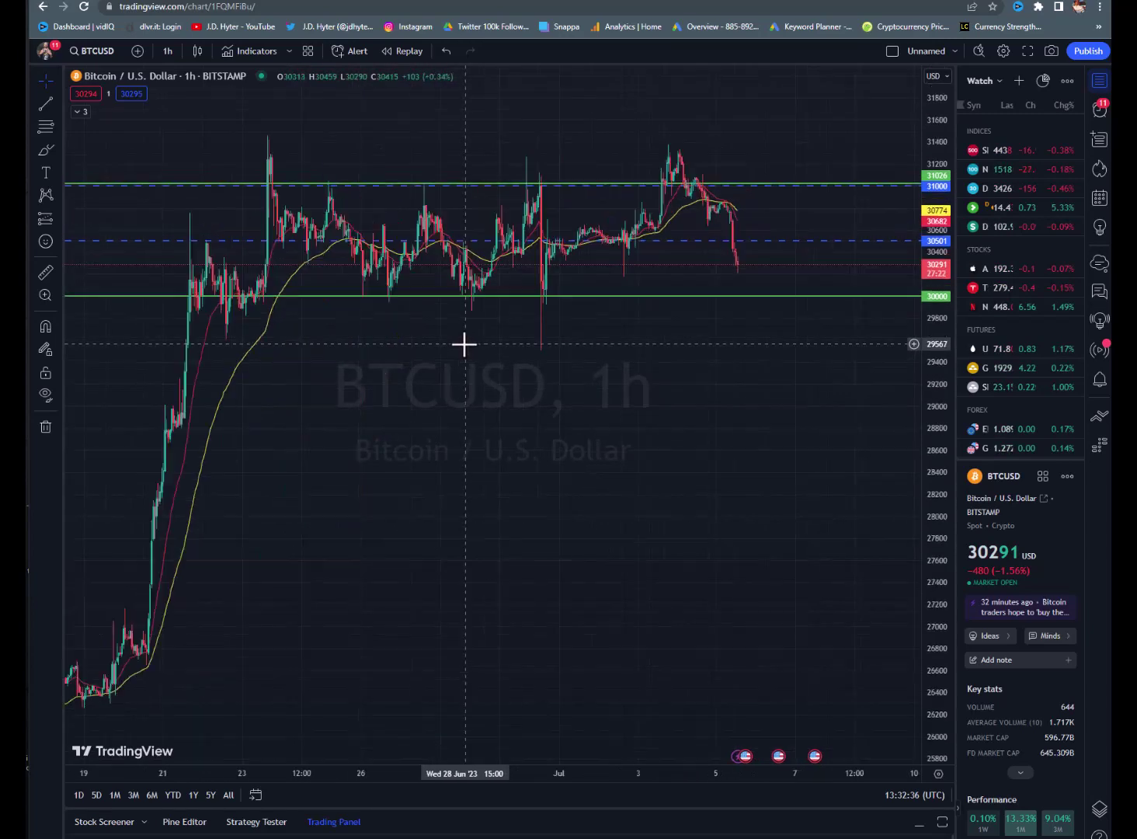
pyautogui.scroll(2, 464, 349)
pyautogui.moveTo(322, 279); pyautogui.dragTo(490, 284)
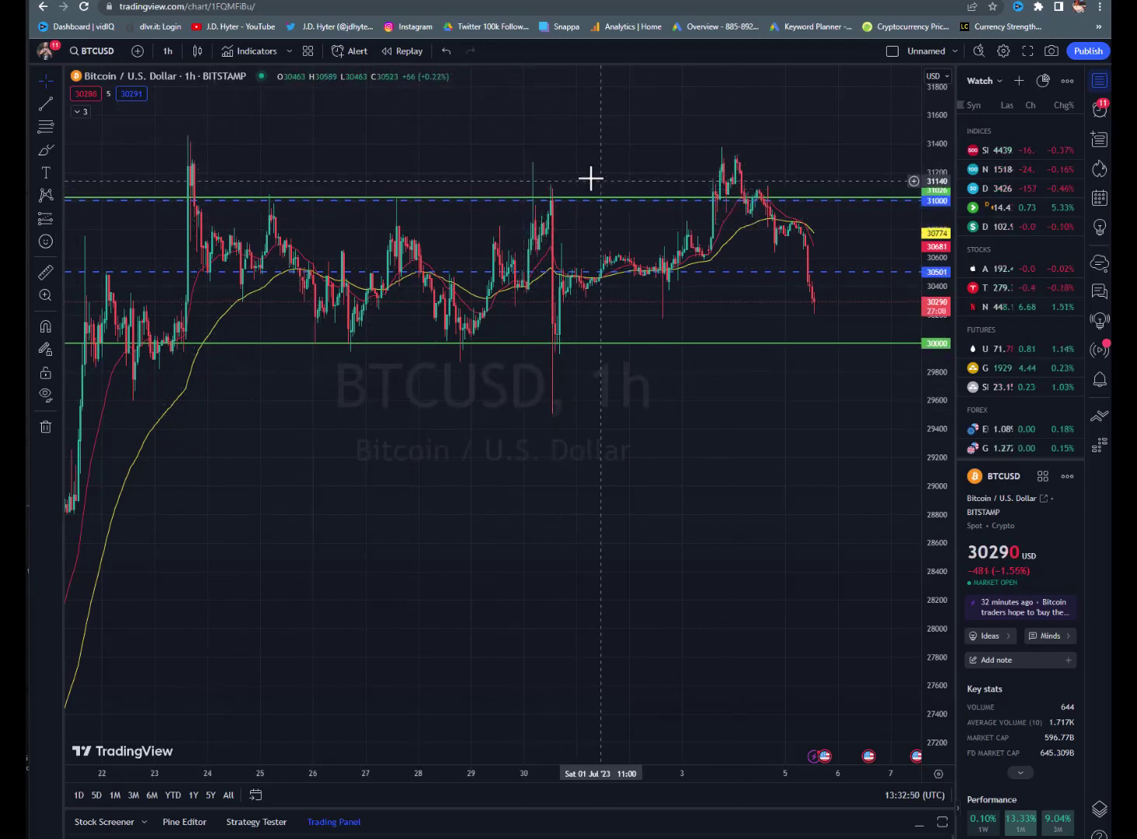
pyautogui.scroll(-3, 429, 427)
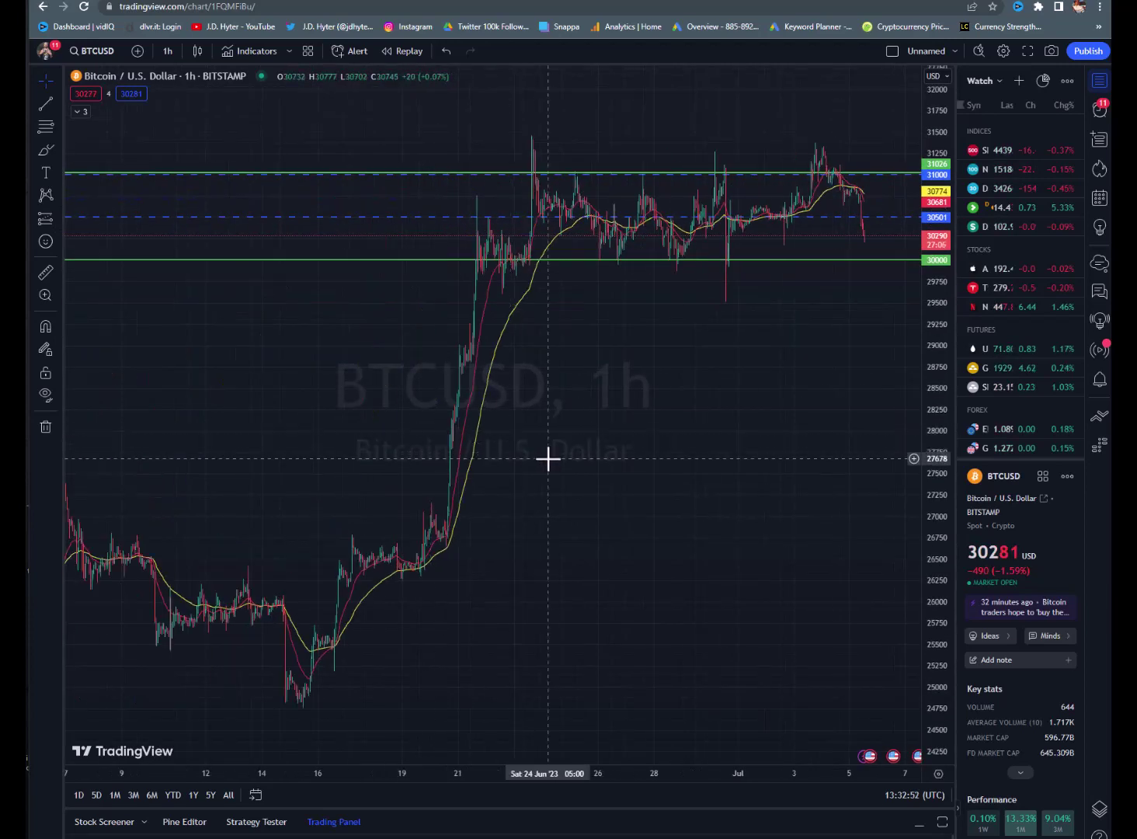
pyautogui.scroll(3, 563, 449)
pyautogui.moveTo(564, 450); pyautogui.dragTo(481, 446)
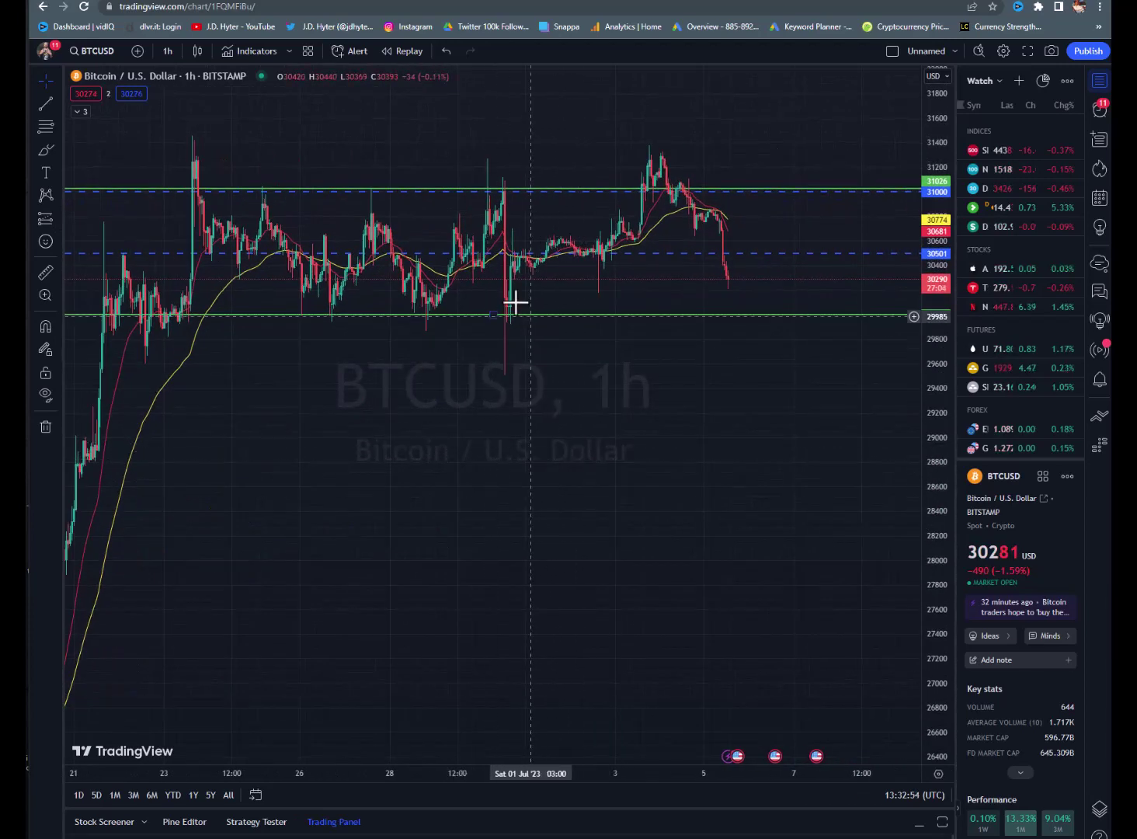
# Inspect the 30 June candles around the 30000 line and the price action following them up to 5 July
pyautogui.scroll(3, 512, 392)
pyautogui.moveTo(447, 597); pyautogui.dragTo(594, 623)
pyautogui.scroll(-4, 597, 621)
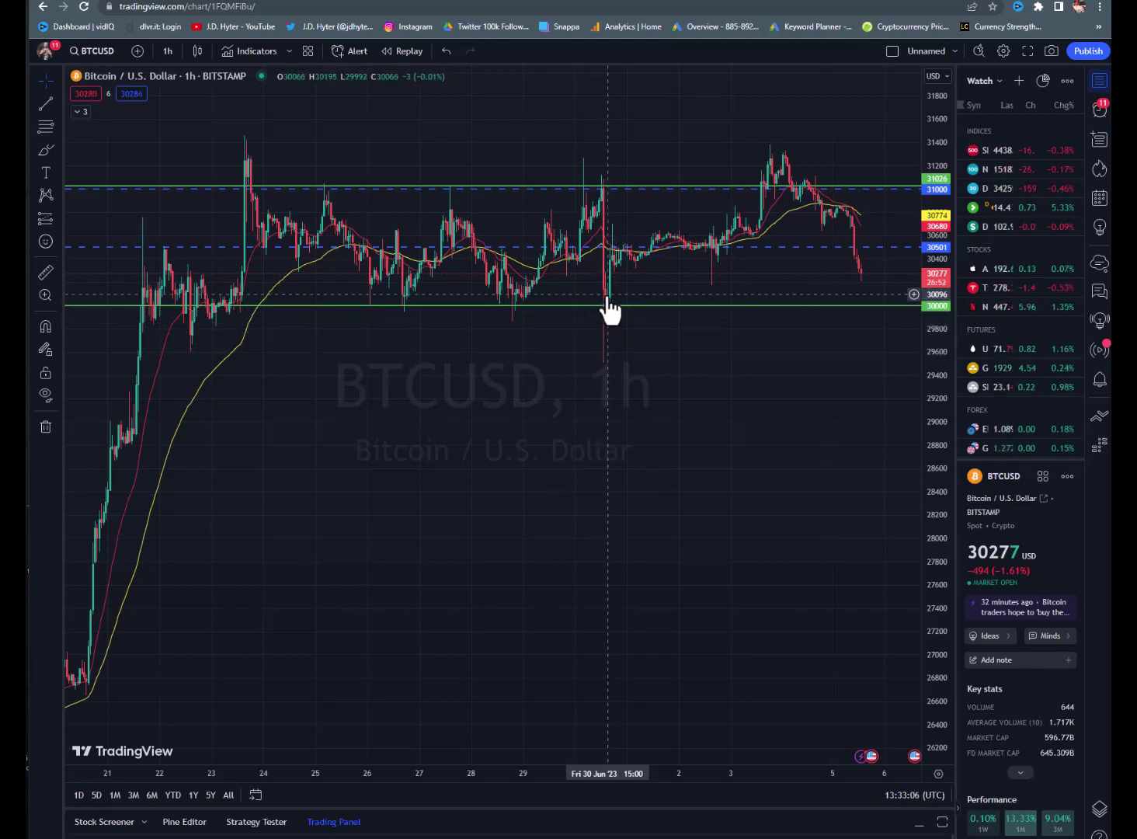
pyautogui.scroll(4, 514, 272)
pyautogui.scroll(3, 503, 477)
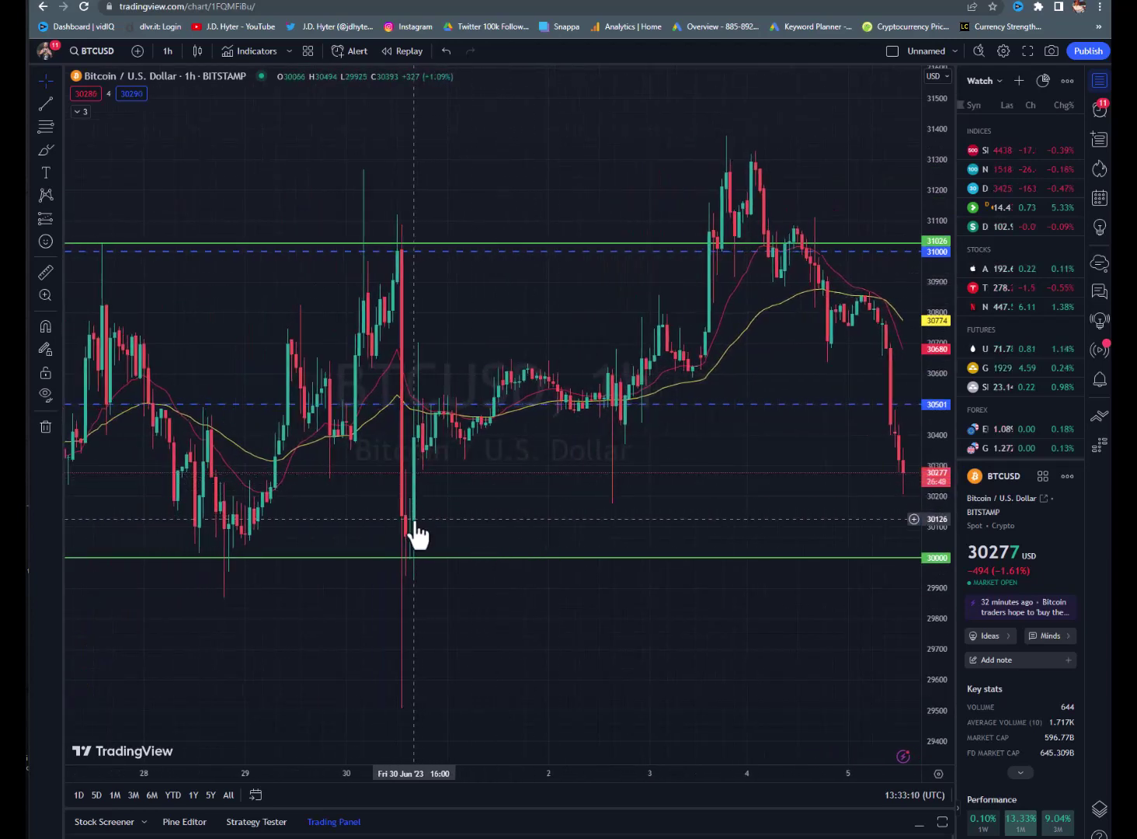
pyautogui.scroll(-3, 505, 516)
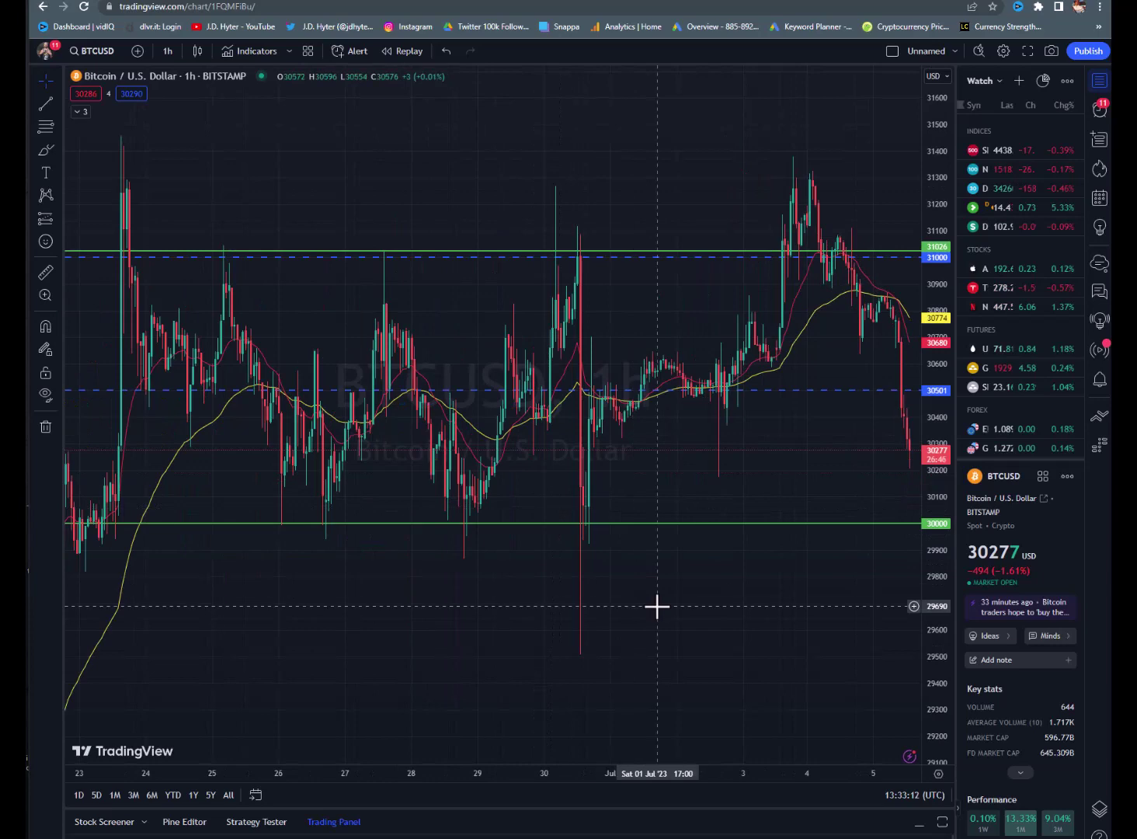
pyautogui.scroll(-5, 543, 603)
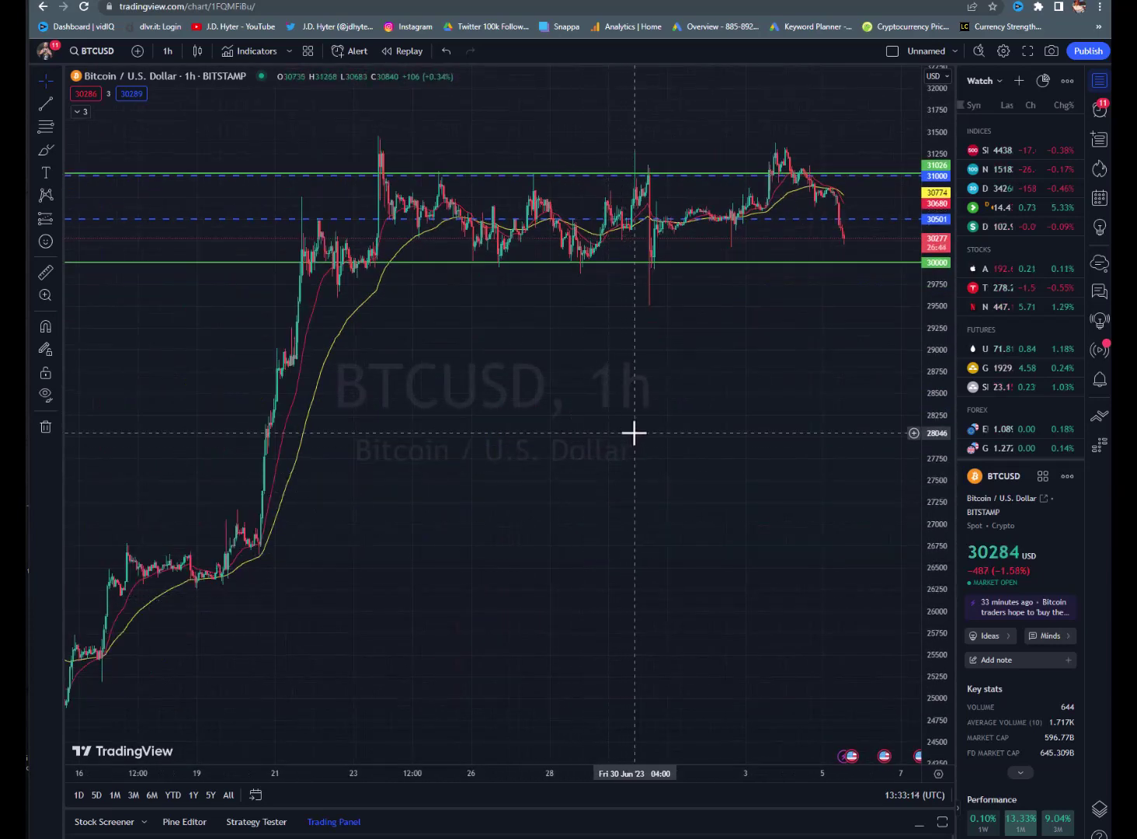
pyautogui.moveTo(587, 440); pyautogui.dragTo(476, 443)
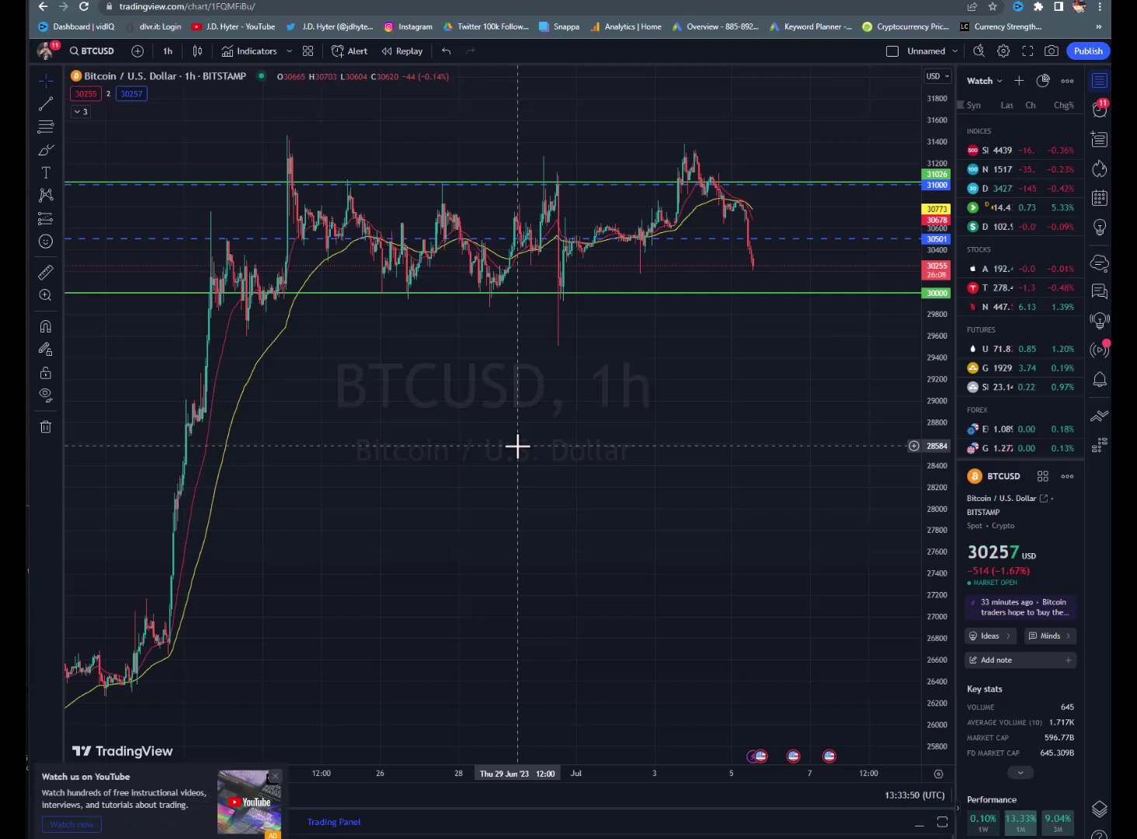
pyautogui.scroll(-3, 567, 516)
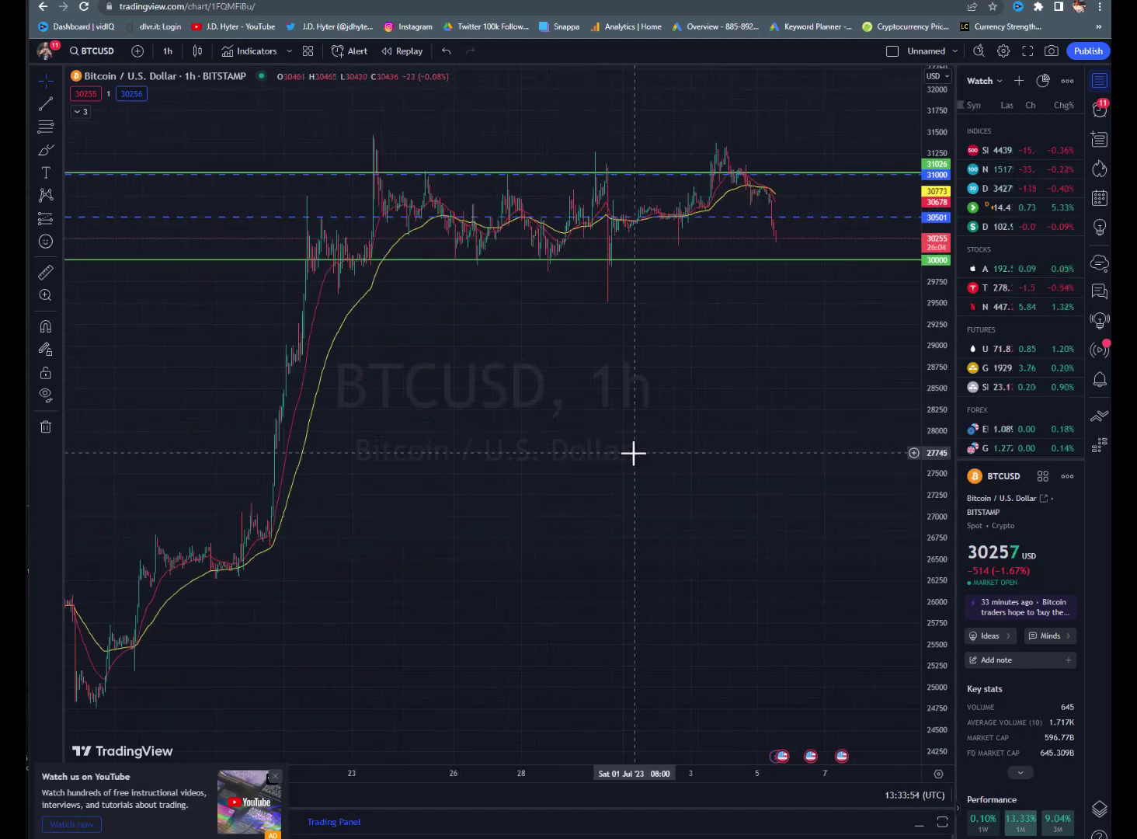
pyautogui.scroll(3, 633, 453)
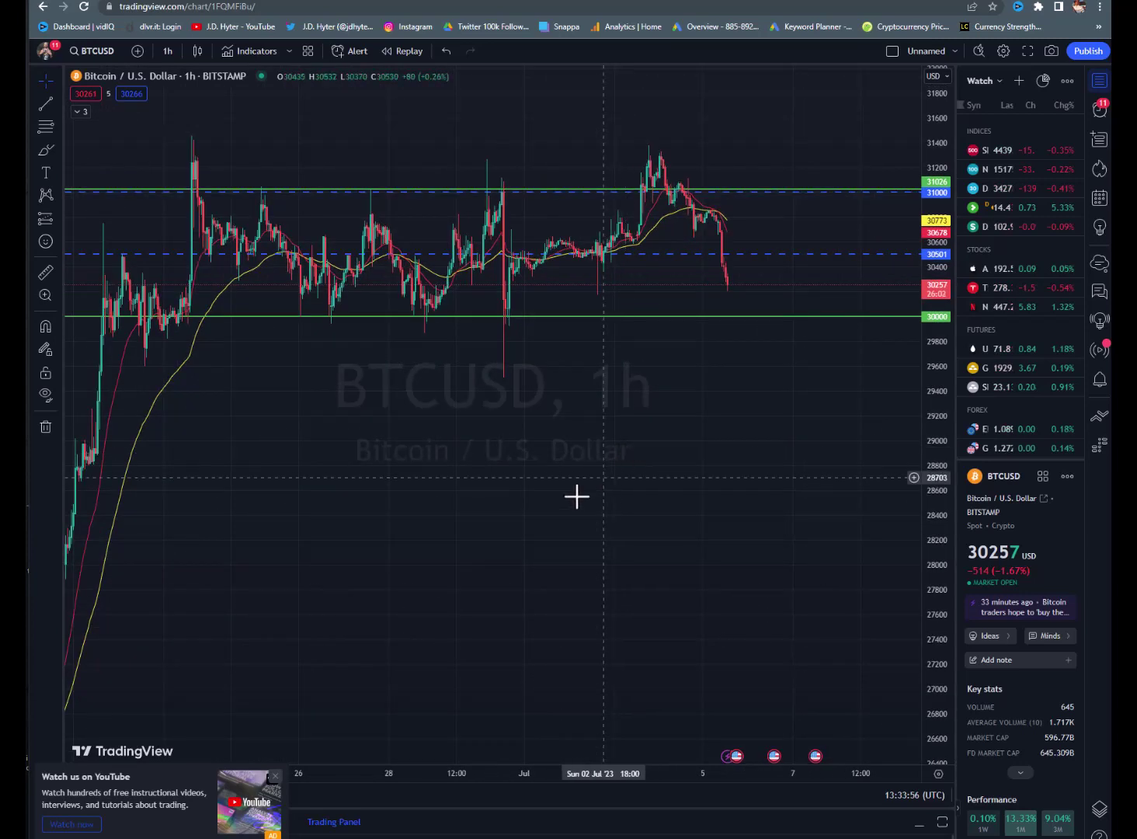
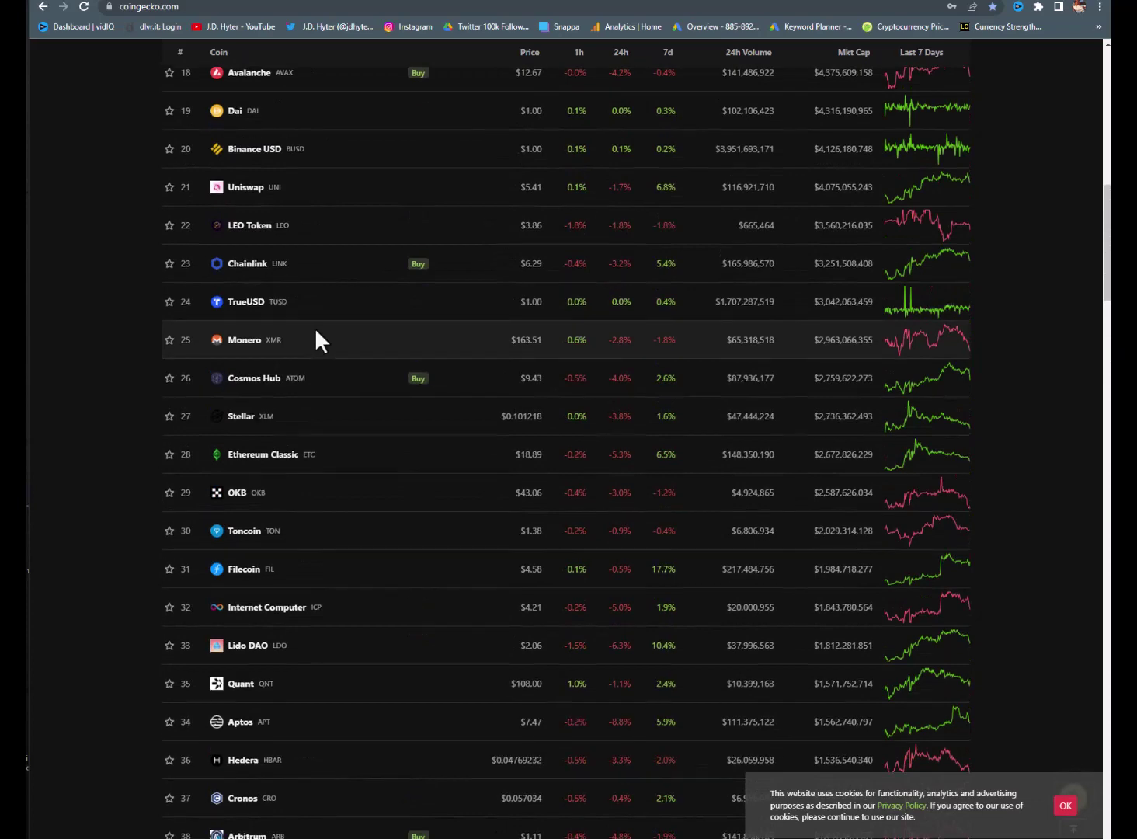
# Search the coin listings for "cro" and open the Cronos (CRO) coin page
pyautogui.scroll(6, 316, 332)
pyautogui.scroll(6, 315, 327)
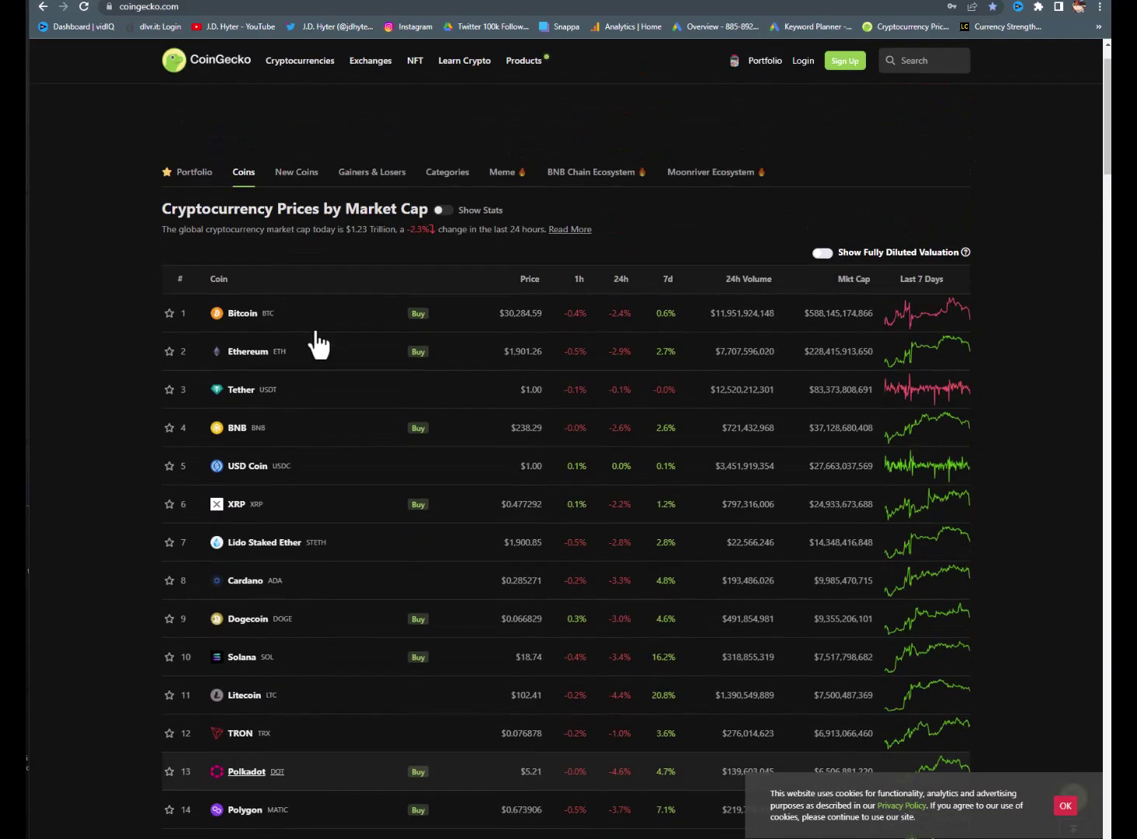
pyautogui.click(918, 68)
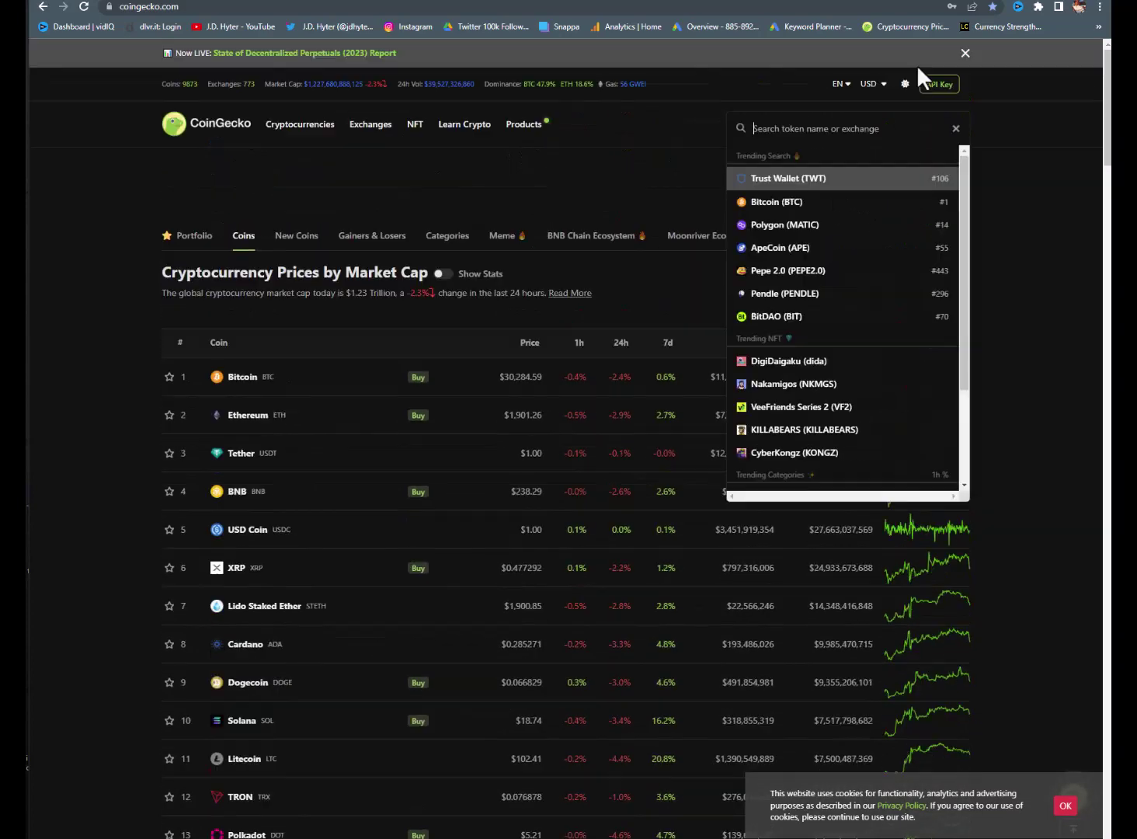
pyautogui.write('cro')
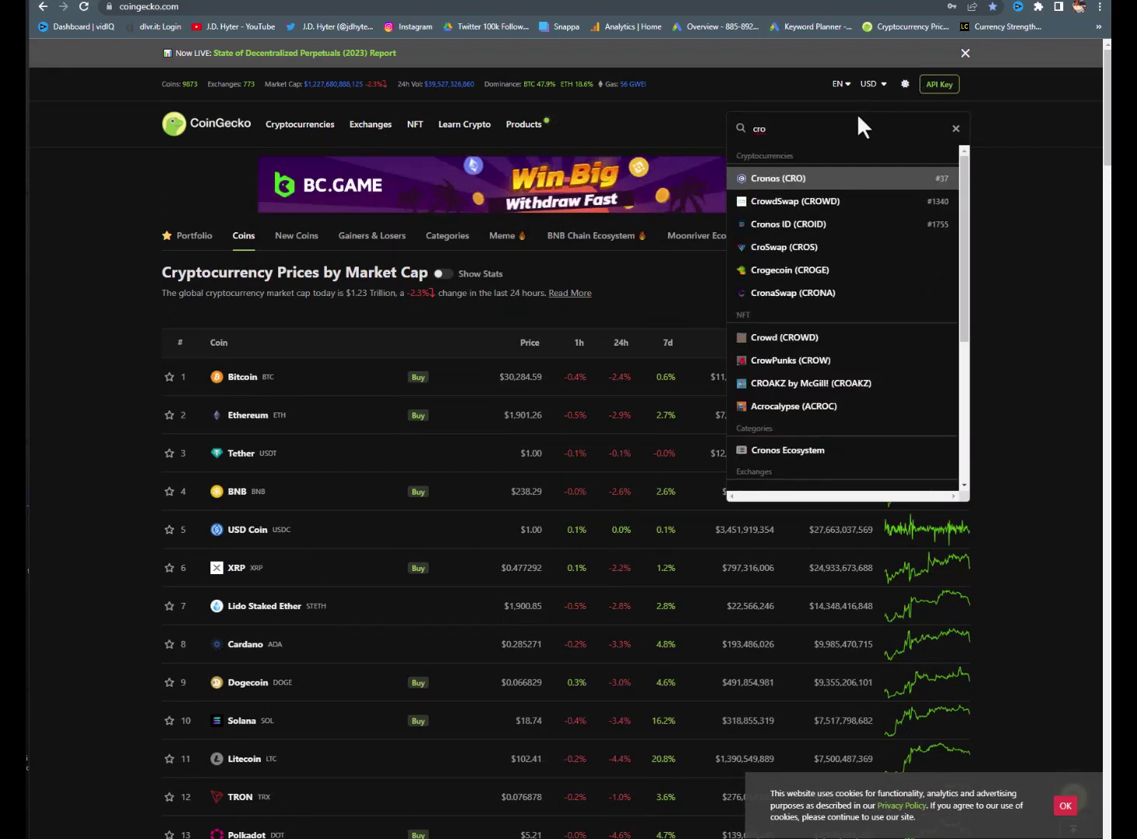
pyautogui.click(783, 179)
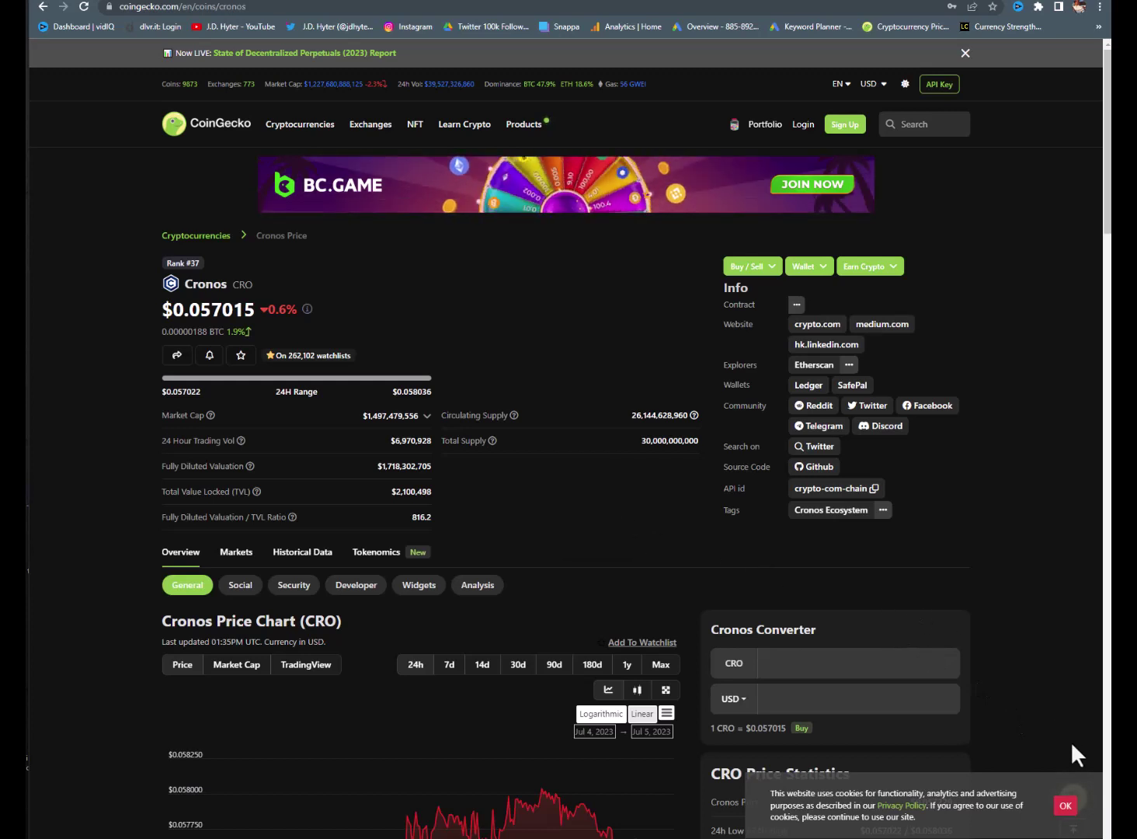
# Dismiss the cookie notice and review the Cronos page's CRO ticker, price and 24-hour price chart
pyautogui.click(1065, 805)
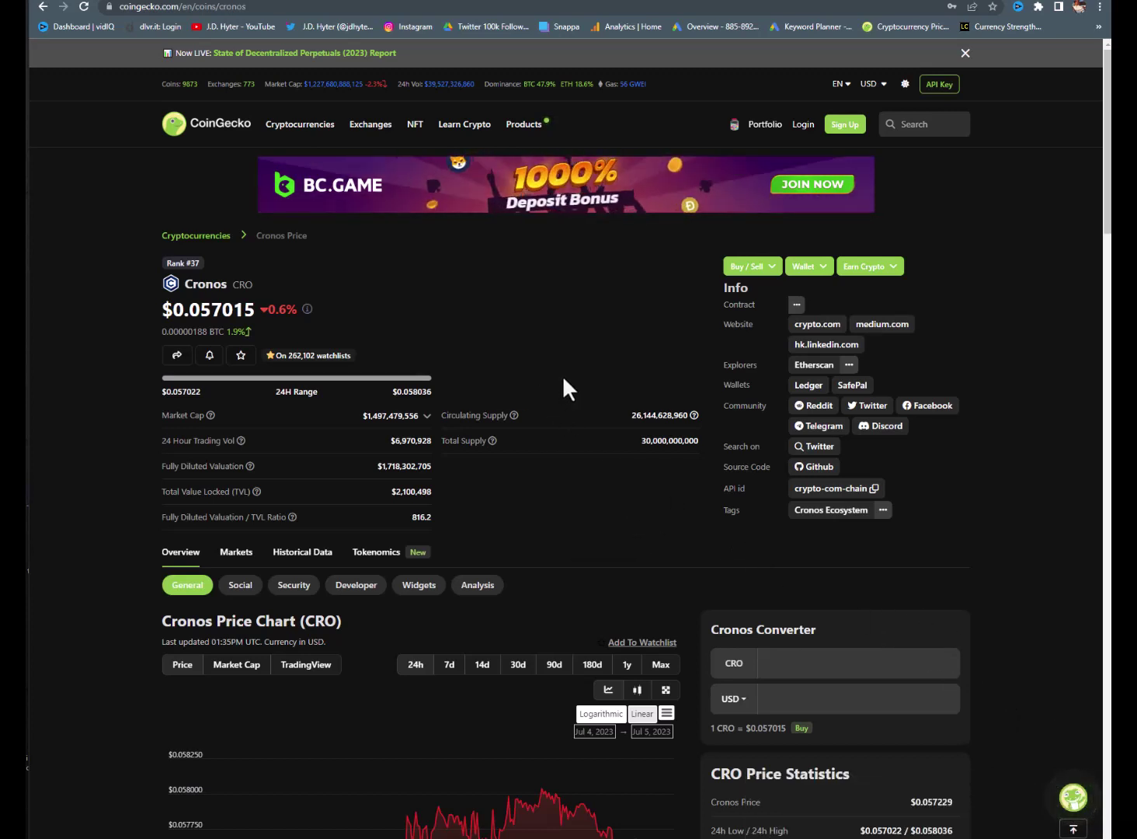
pyautogui.scroll(-1, 561, 376)
pyautogui.scroll(1, 562, 377)
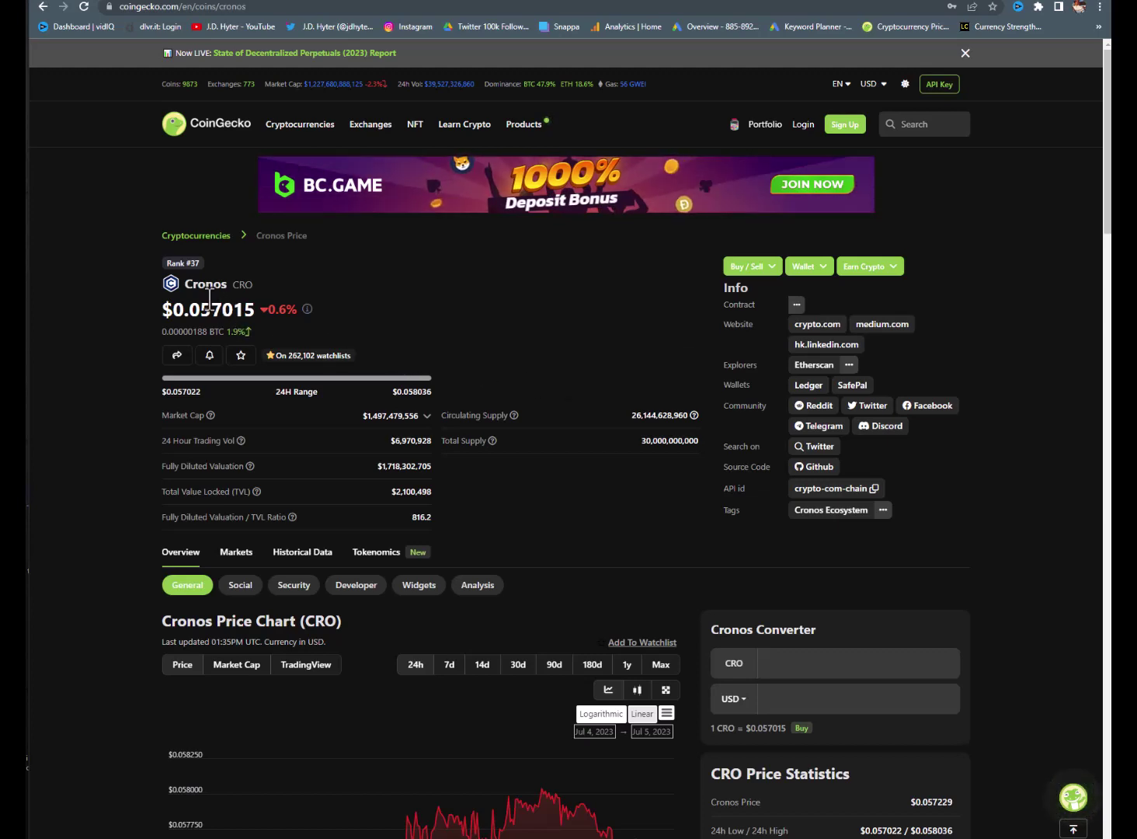
pyautogui.moveTo(234, 284); pyautogui.dragTo(265, 287)
pyautogui.click(558, 333)
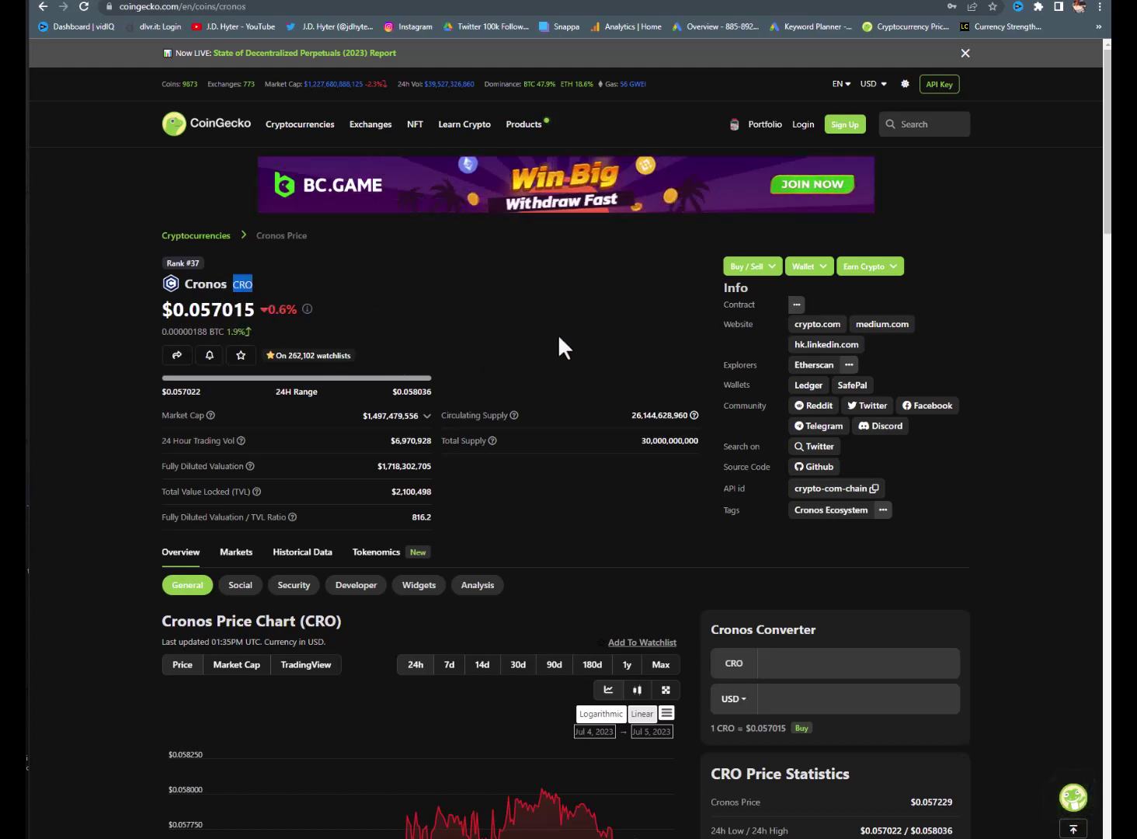
pyautogui.scroll(-5, 601, 421)
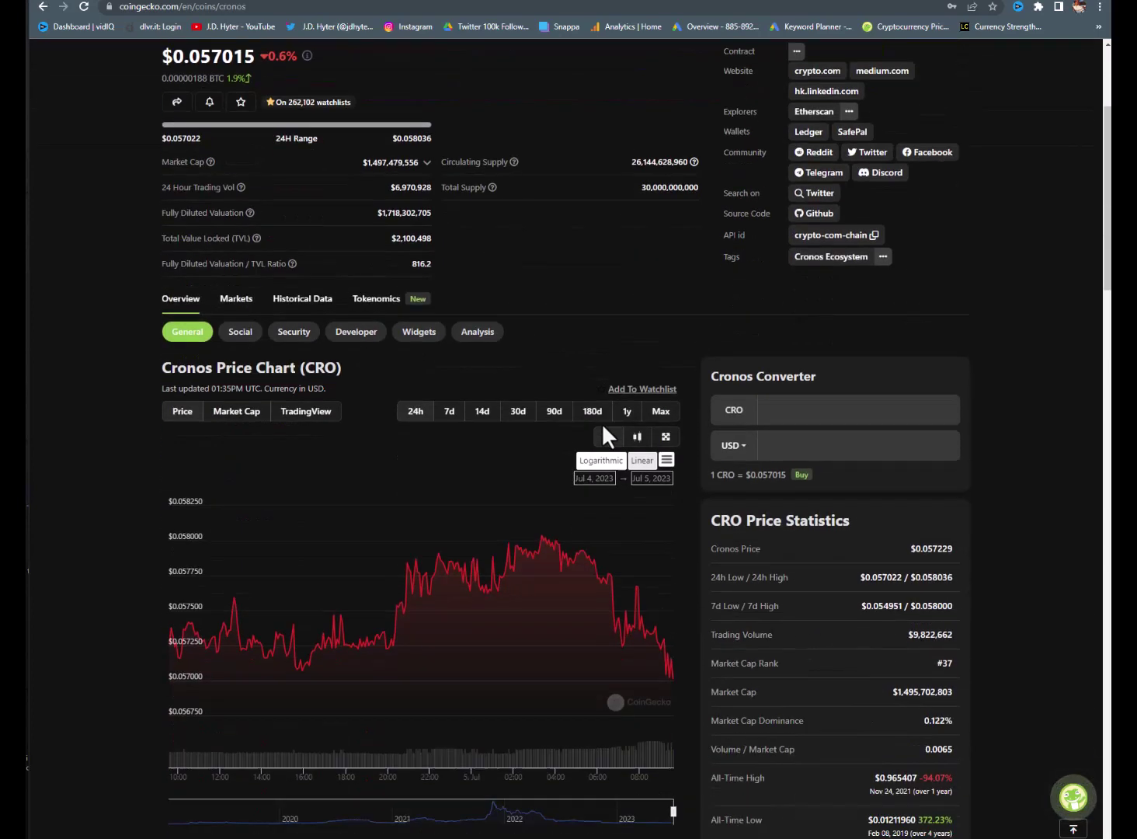
pyautogui.moveTo(605, 437)
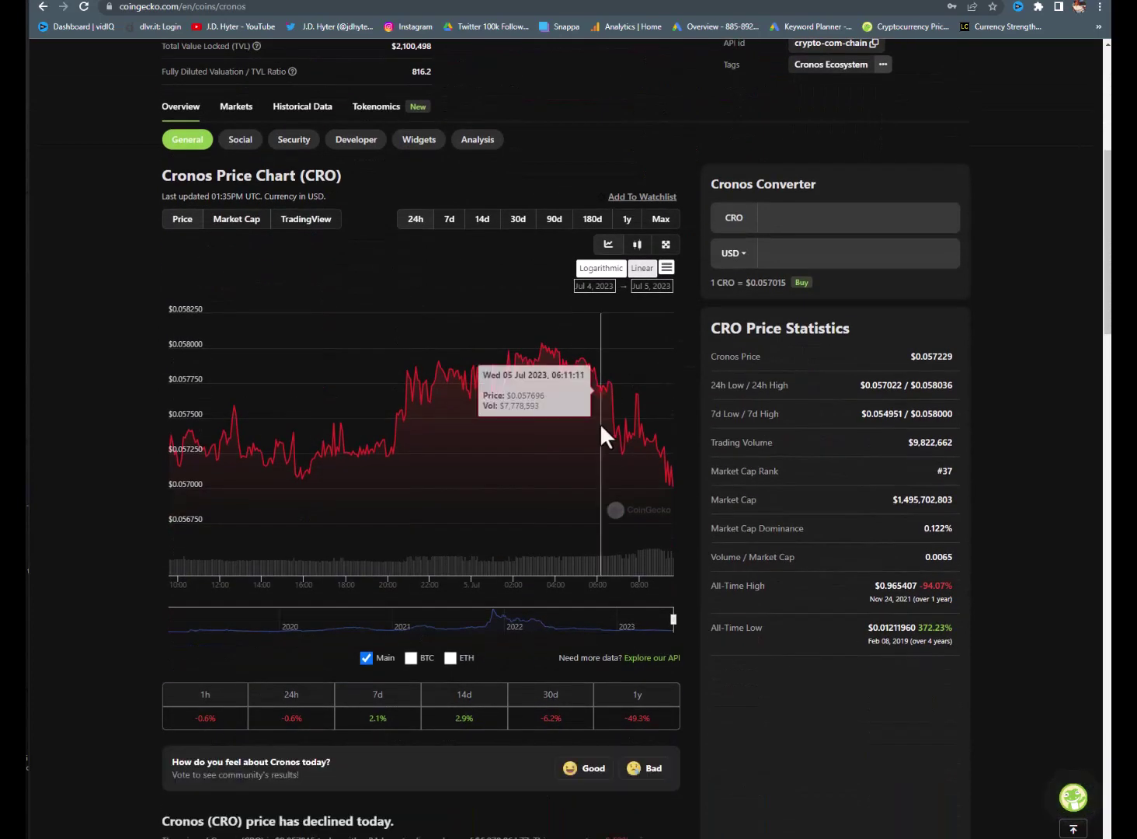
pyautogui.scroll(5, 601, 427)
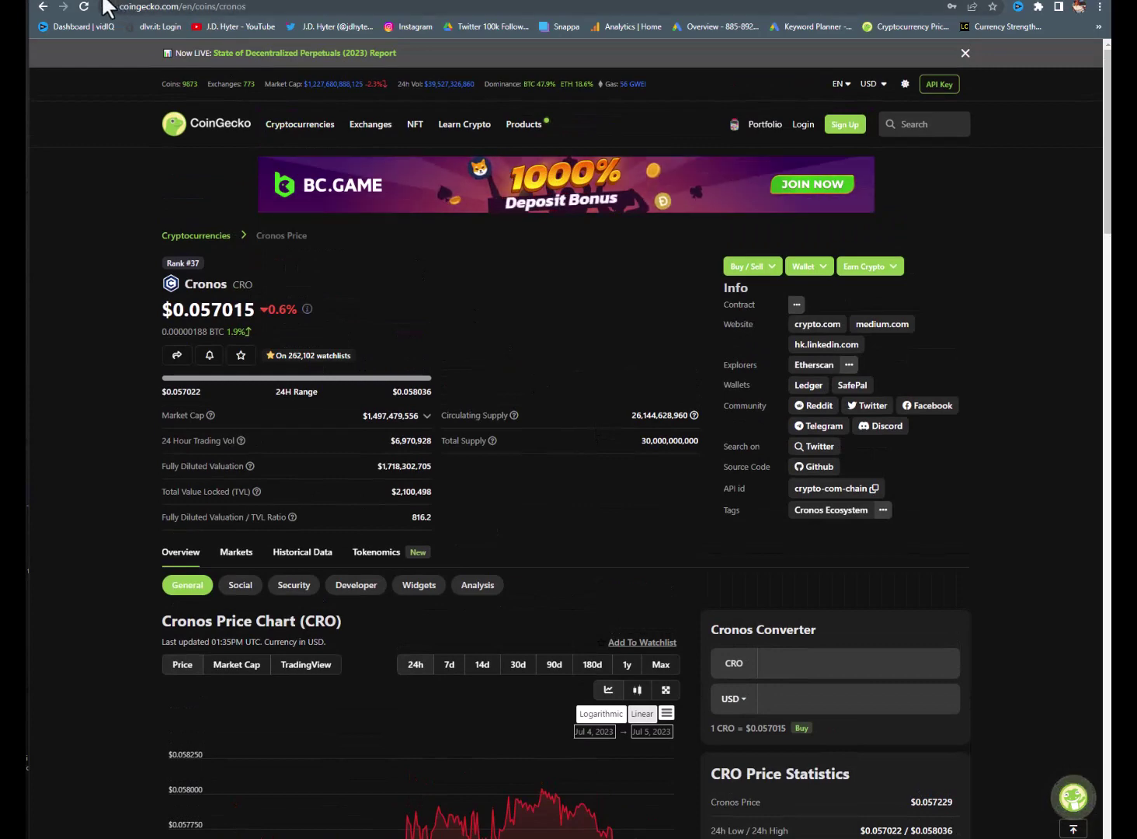
# Switch to the TradingView chart, load the BraveNewCoin Liquid Index for Bitcoin from the watchlist and accept the daily interval
pyautogui.hotkey('ctrl', 'Tab')
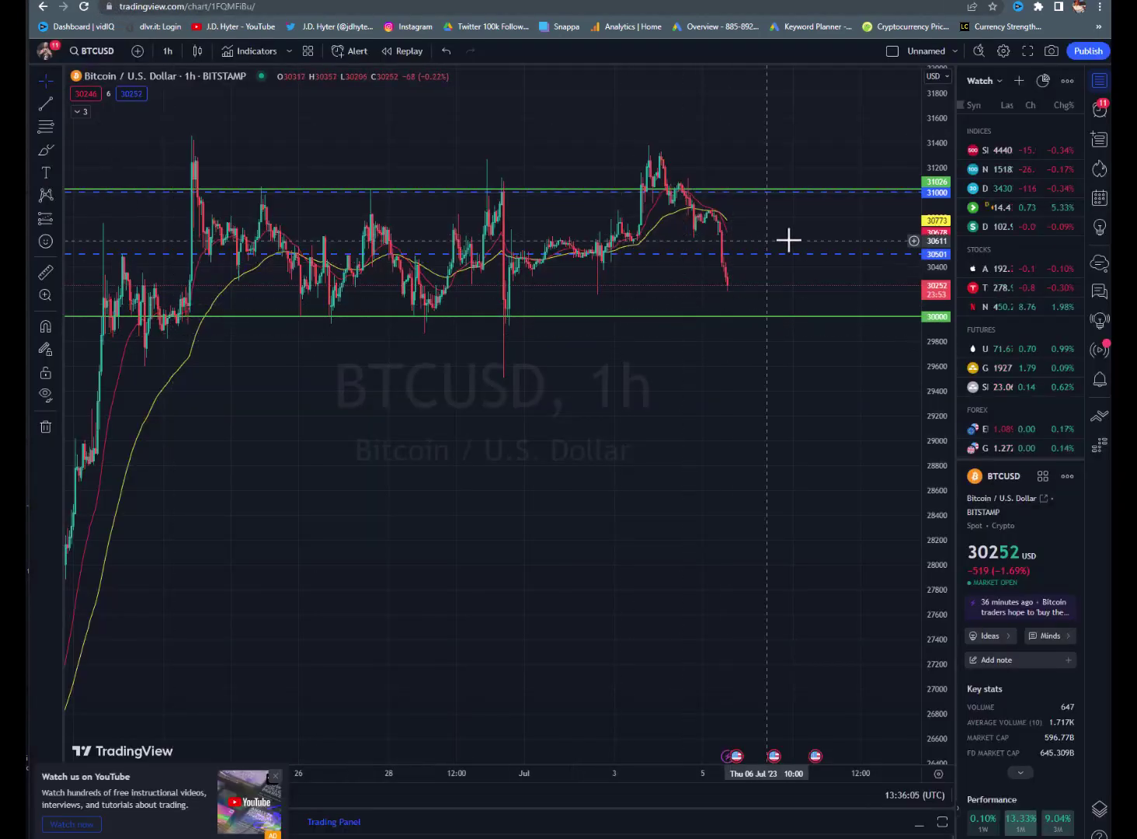
pyautogui.scroll(-3, 1030, 350)
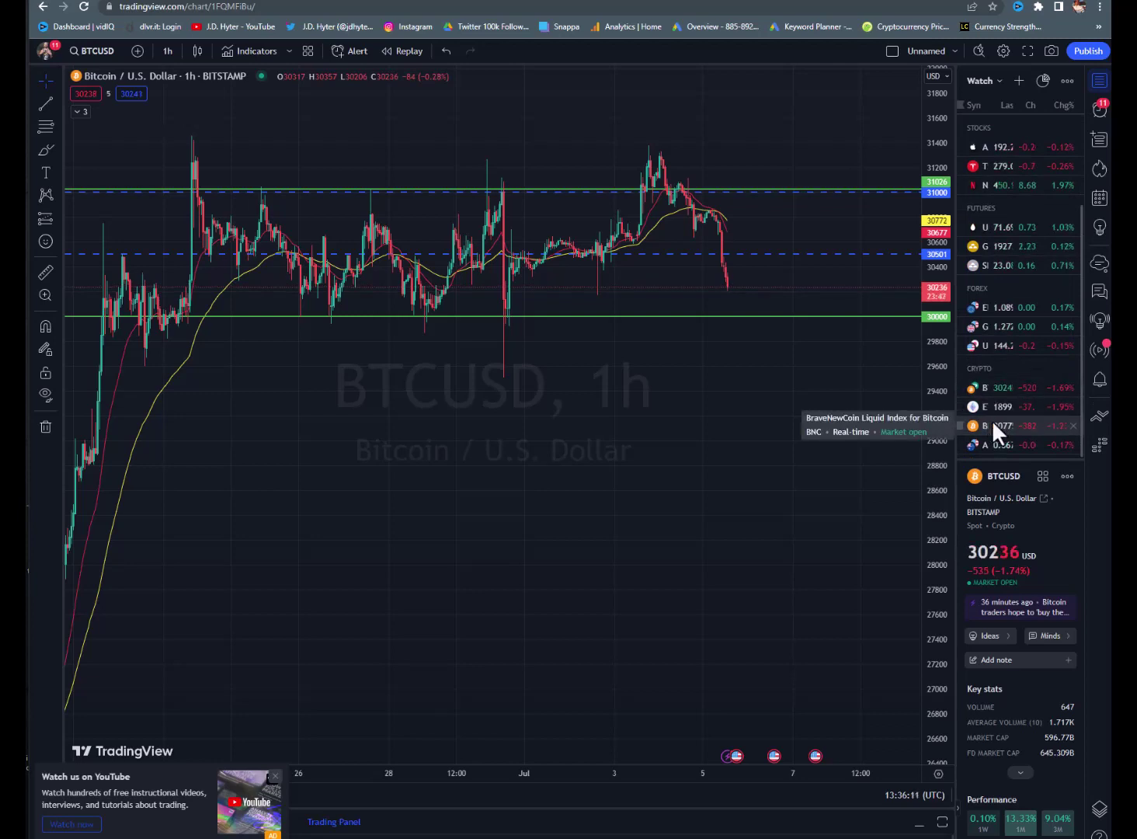
pyautogui.click(993, 425)
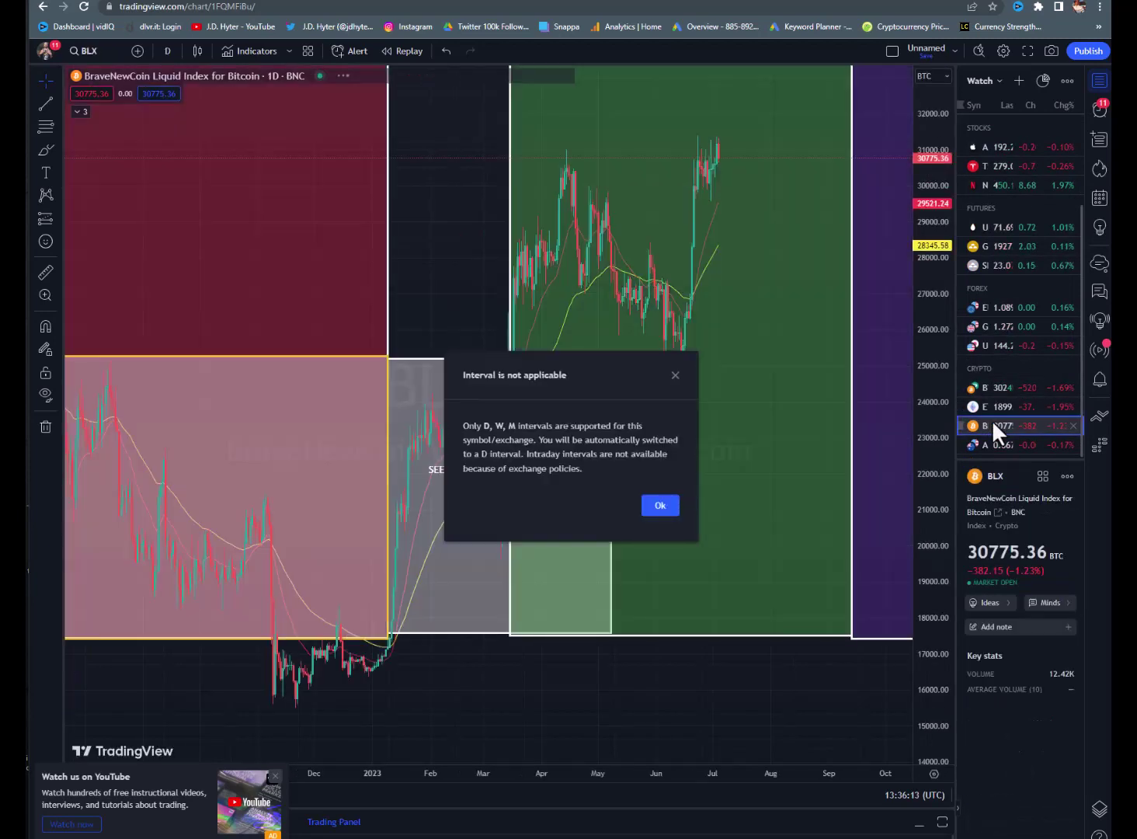
pyautogui.click(660, 505)
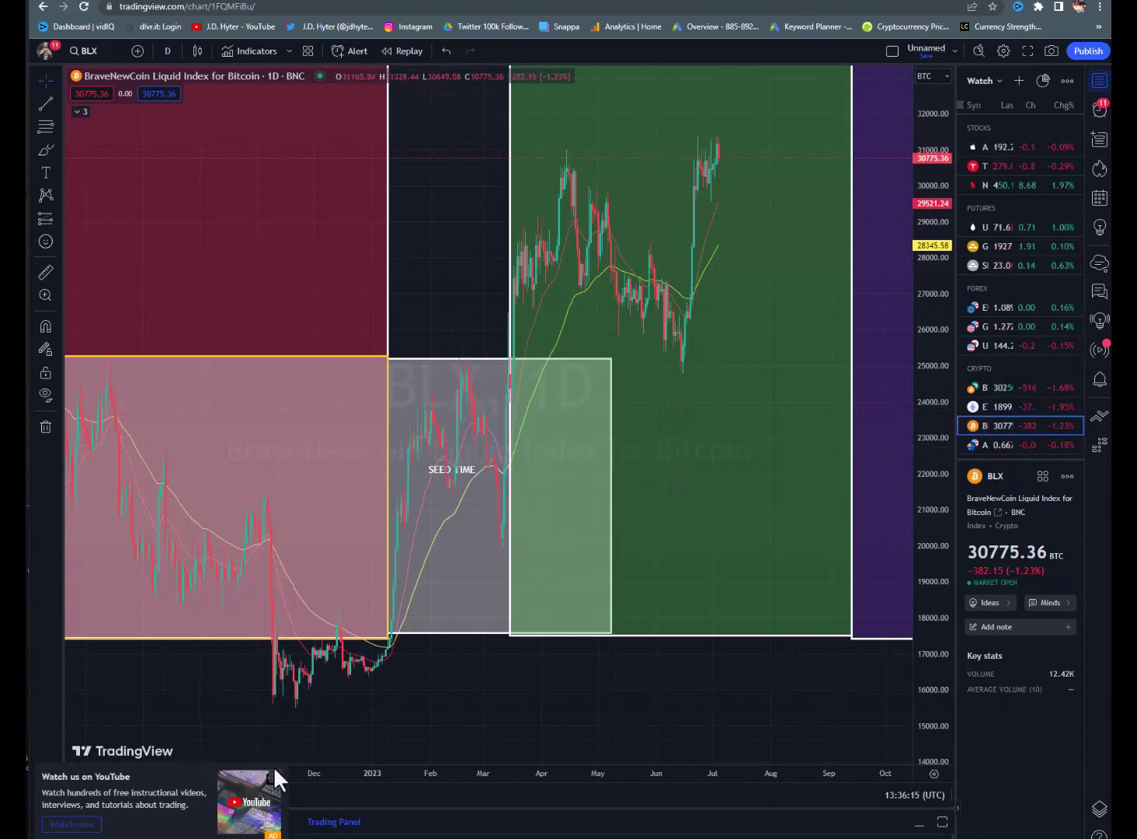
# Examine the current cycle's red, green and purple SEED TIME boxes up to the HARVEST line at 21 April 2024, and close the ad
pyautogui.scroll(-10, 652, 571)
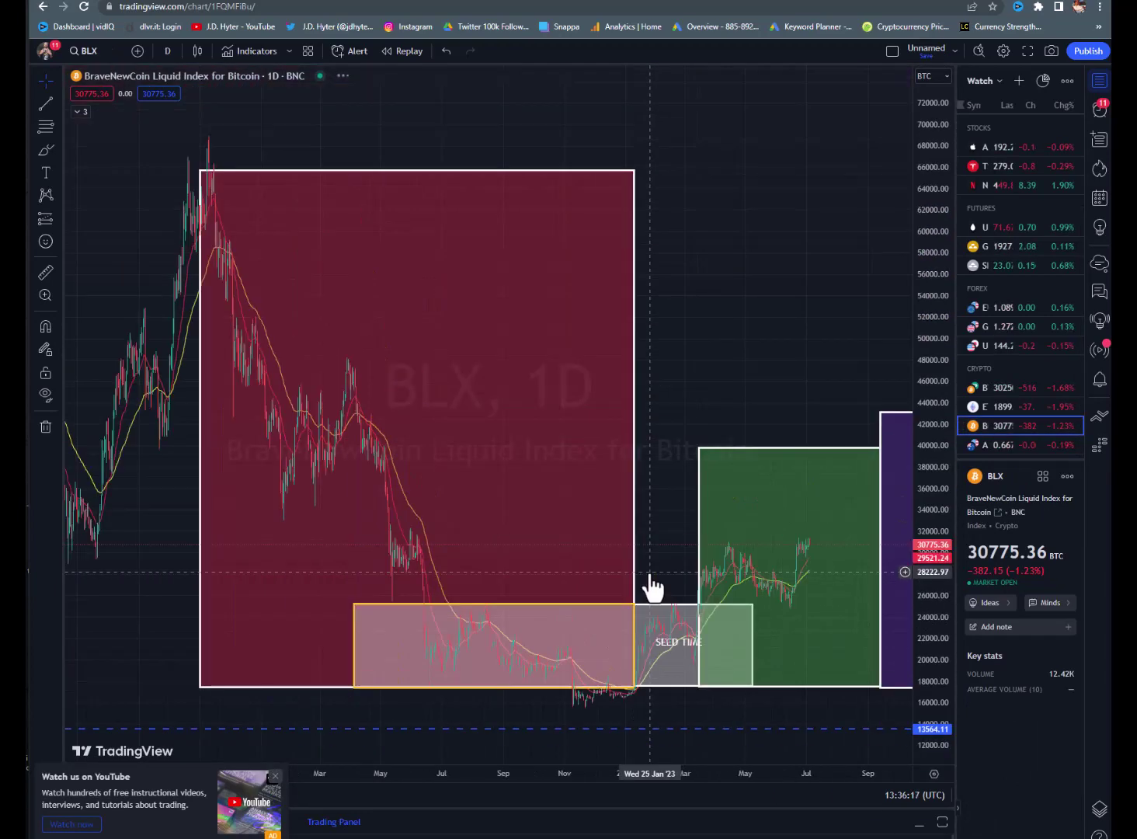
pyautogui.moveTo(816, 309); pyautogui.dragTo(587, 359)
pyautogui.scroll(2, 587, 359)
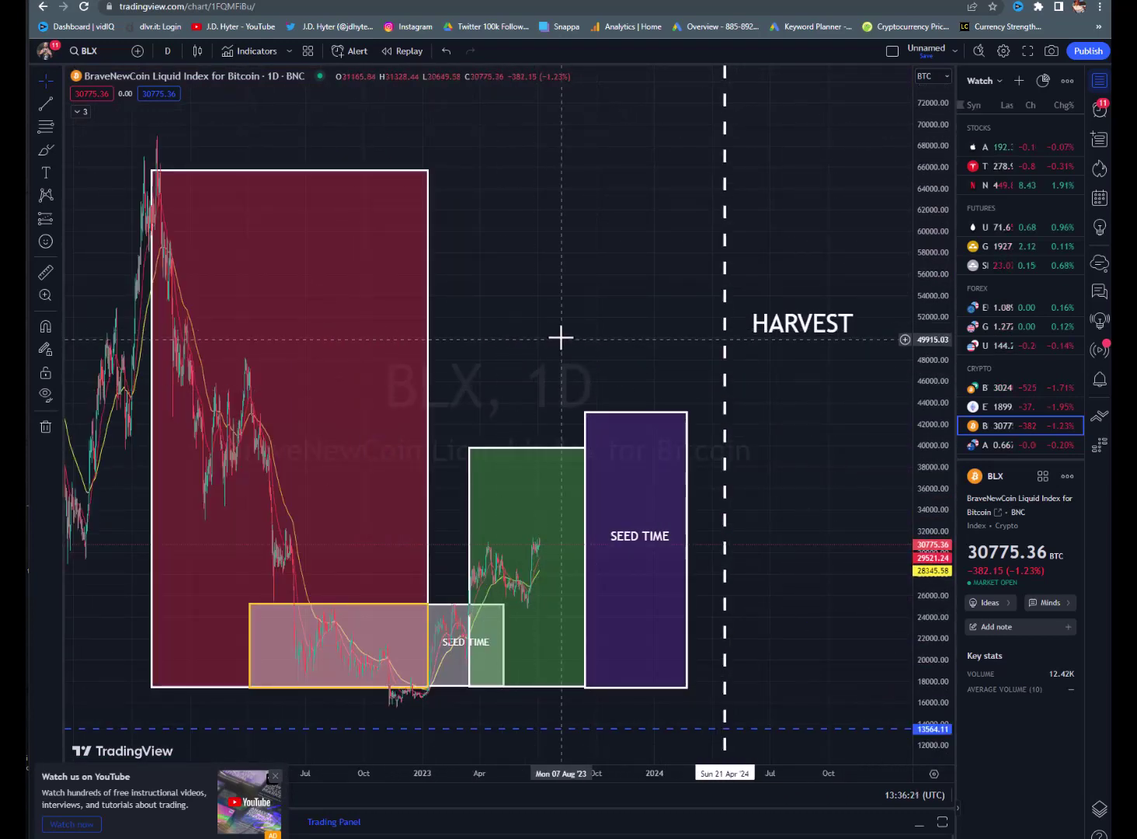
pyautogui.scroll(-2, 560, 335)
pyautogui.scroll(2, 552, 332)
pyautogui.scroll(-1, 546, 330)
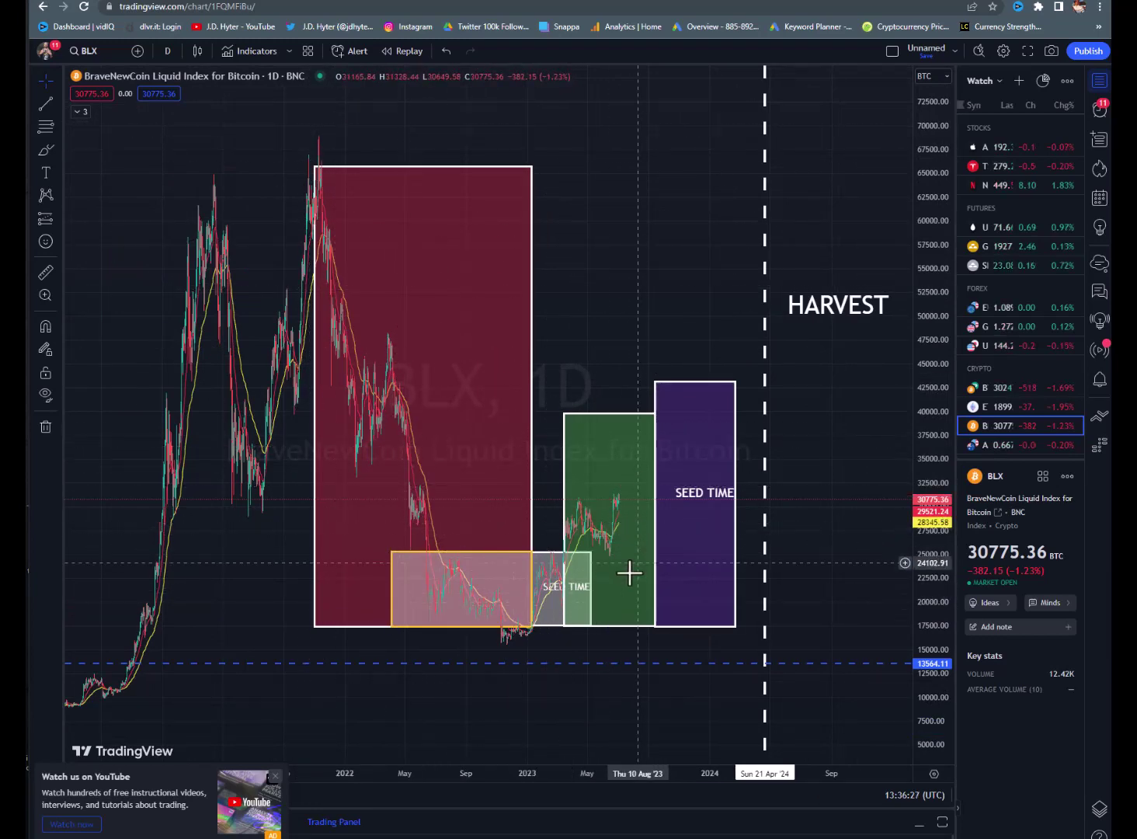
pyautogui.scroll(1, 334, 726)
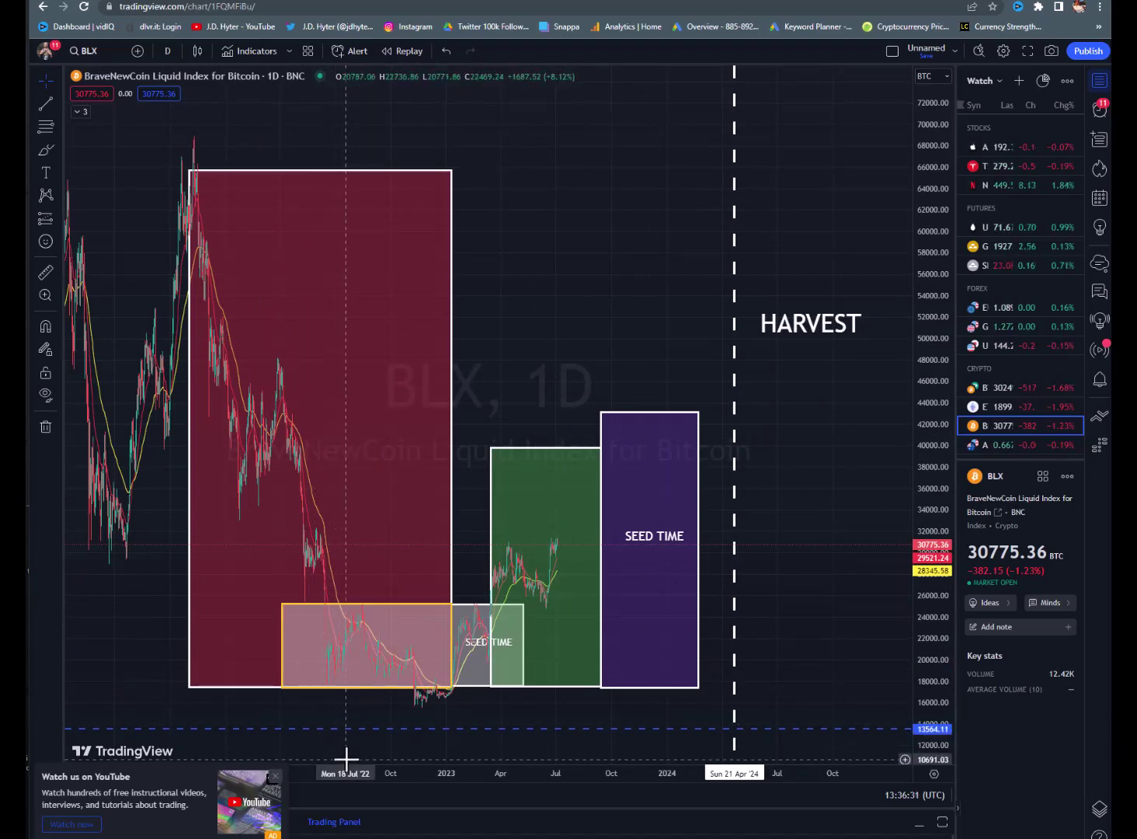
pyautogui.moveTo(348, 748)
pyautogui.mouseDown()
pyautogui.moveTo(447, 748)
pyautogui.moveTo(354, 731)
pyautogui.mouseUp()
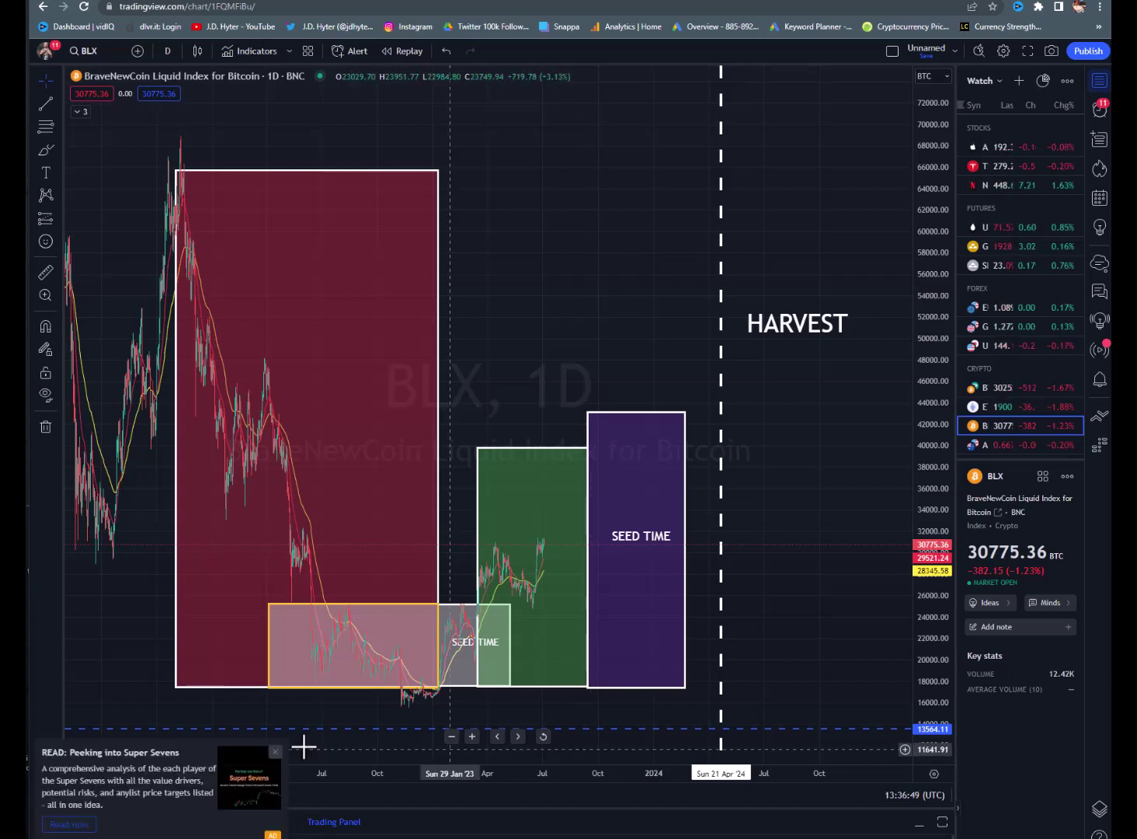
pyautogui.click(274, 752)
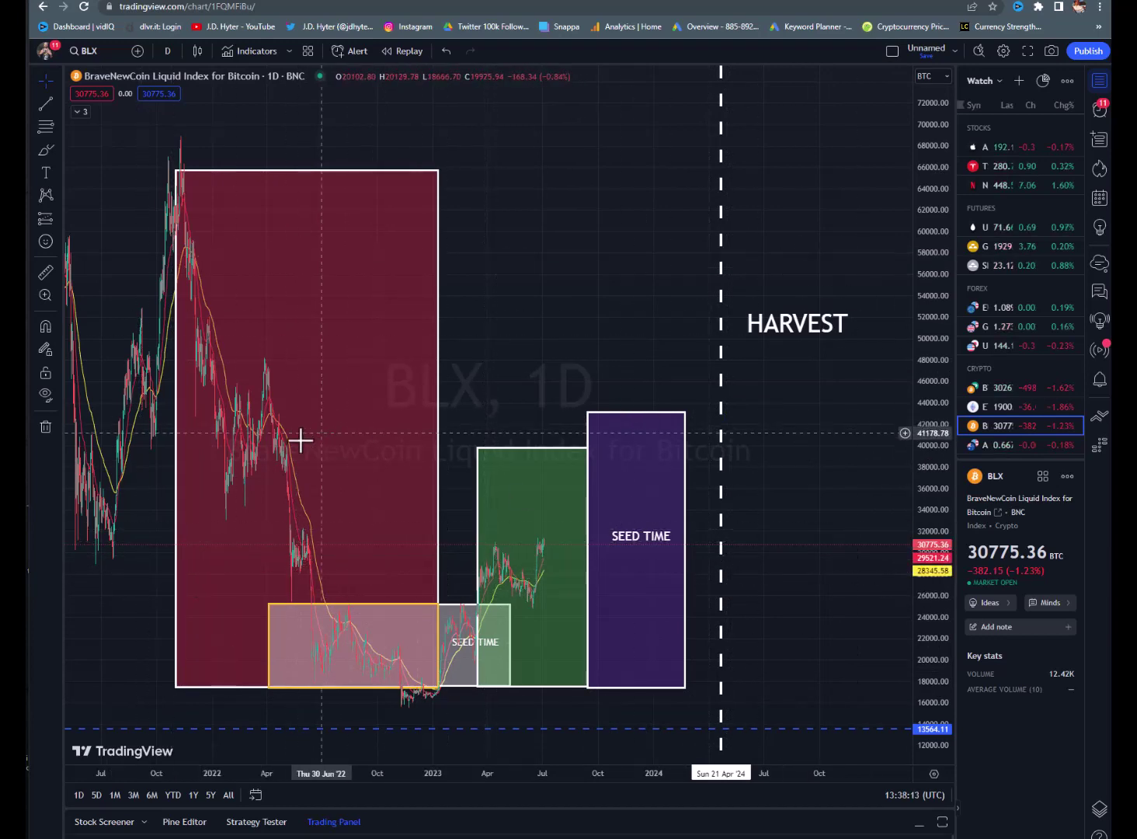
# Inspect the previous Bitcoin cycle's colored boxes between the vertical lines at 14 August 2017 and 16 March 2020
pyautogui.hscroll(-10, 324, 497)
pyautogui.scroll(-3, 393, 480)
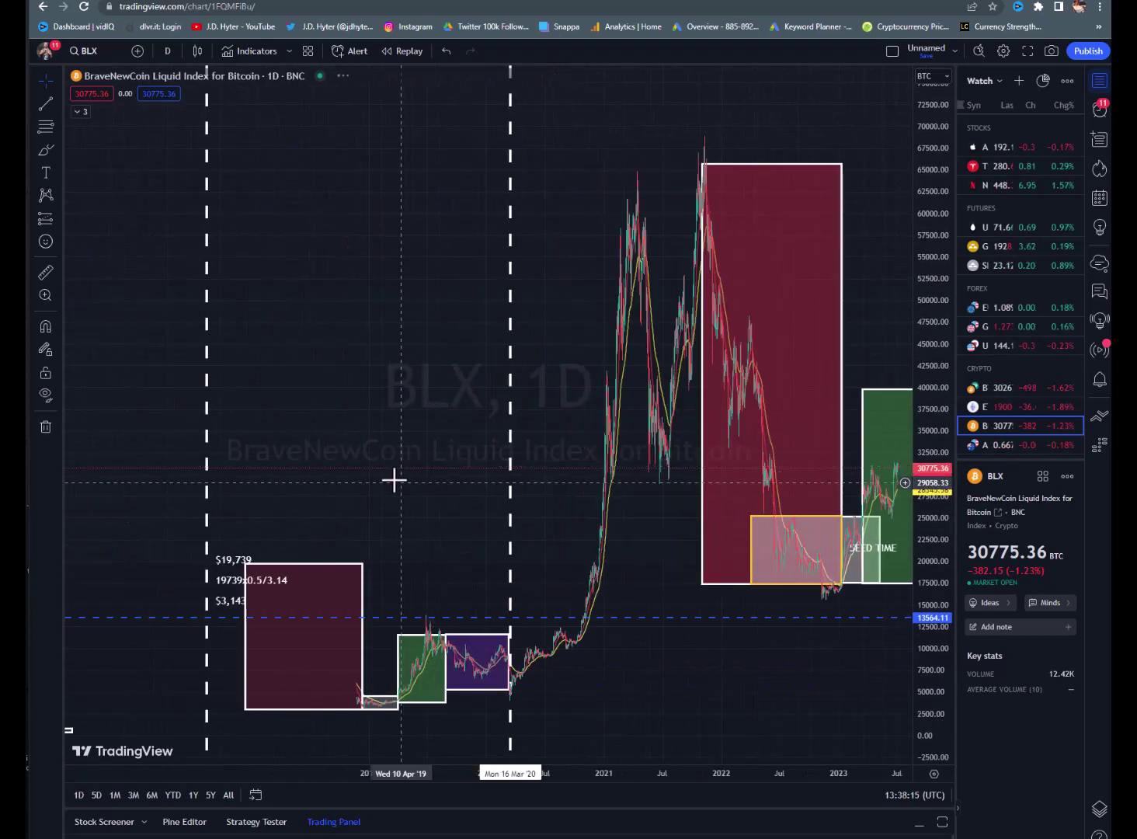
pyautogui.moveTo(460, 442); pyautogui.dragTo(626, 412)
pyautogui.scroll(3, 358, 398)
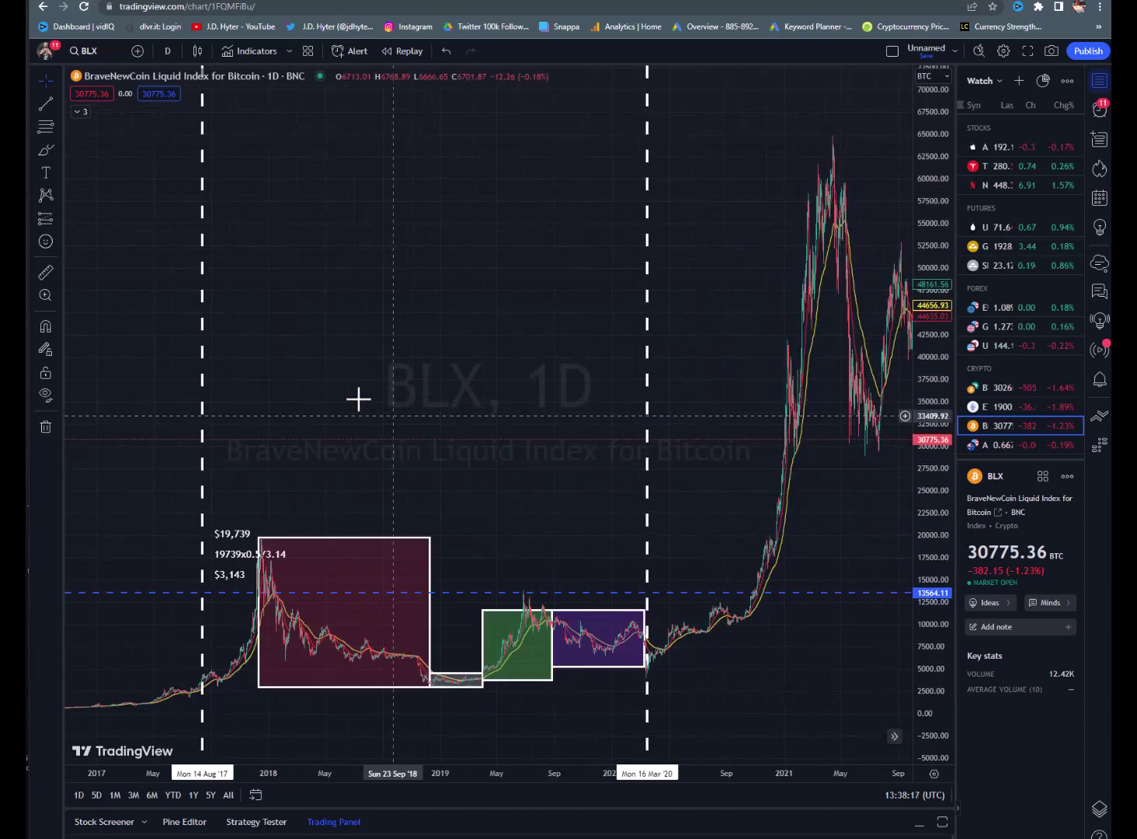
pyautogui.moveTo(358, 399); pyautogui.dragTo(536, 396)
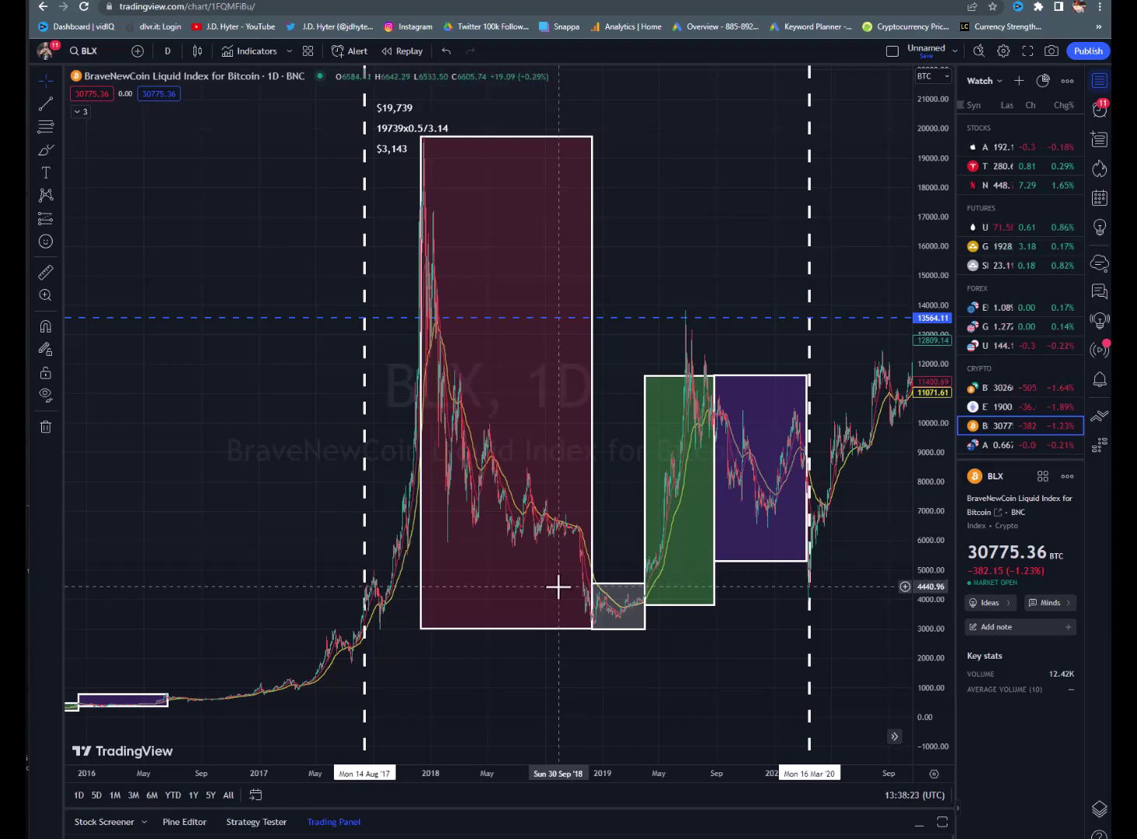
pyautogui.moveTo(733, 628); pyautogui.dragTo(653, 630)
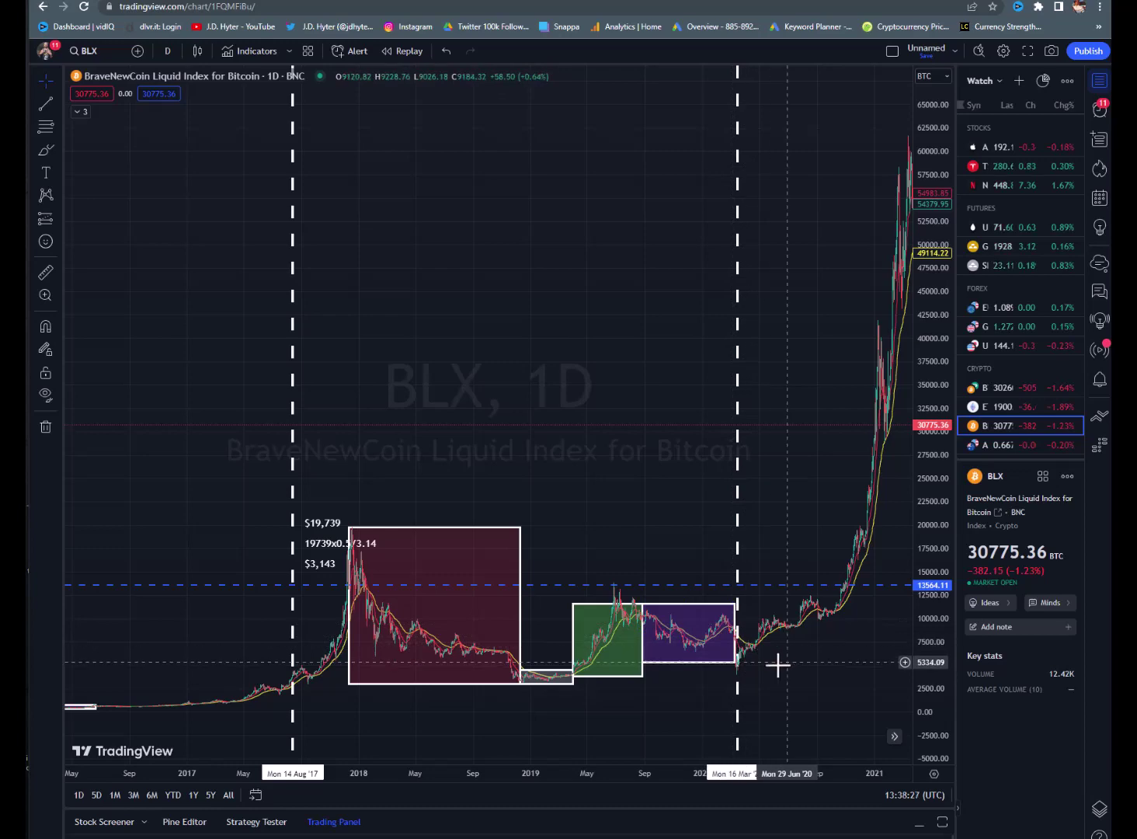
pyautogui.moveTo(777, 663); pyautogui.dragTo(748, 655)
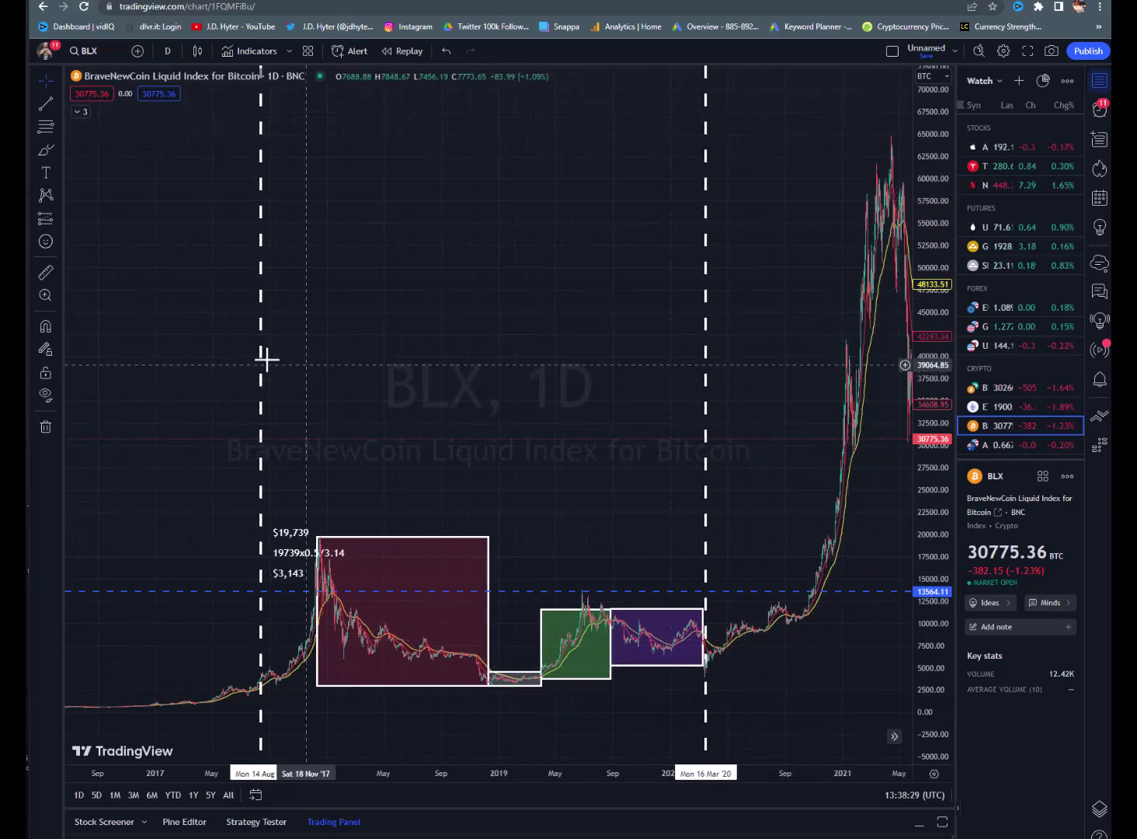
# Examine the 2013 to 2016 cycle boxes and the following price rise to the $19,739 high
pyautogui.moveTo(207, 334); pyautogui.dragTo(668, 353)
pyautogui.moveTo(300, 333); pyautogui.dragTo(579, 367)
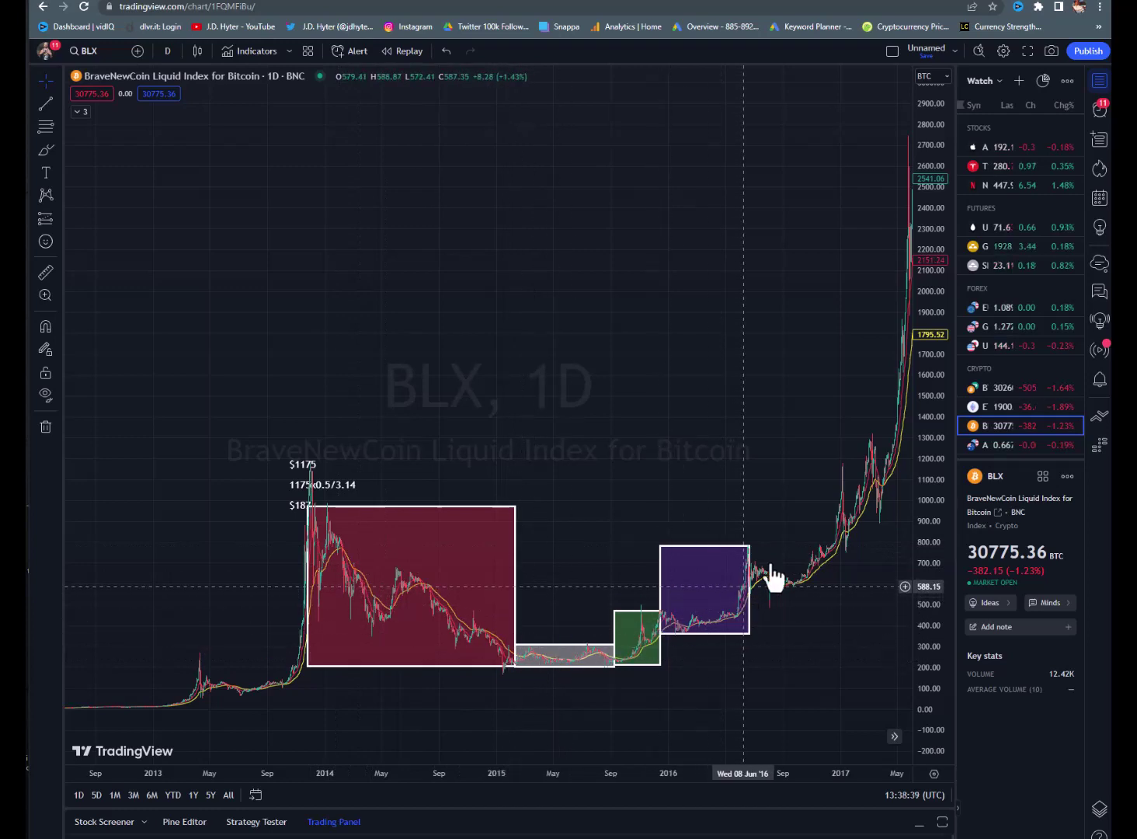
pyautogui.moveTo(699, 466); pyautogui.dragTo(579, 445)
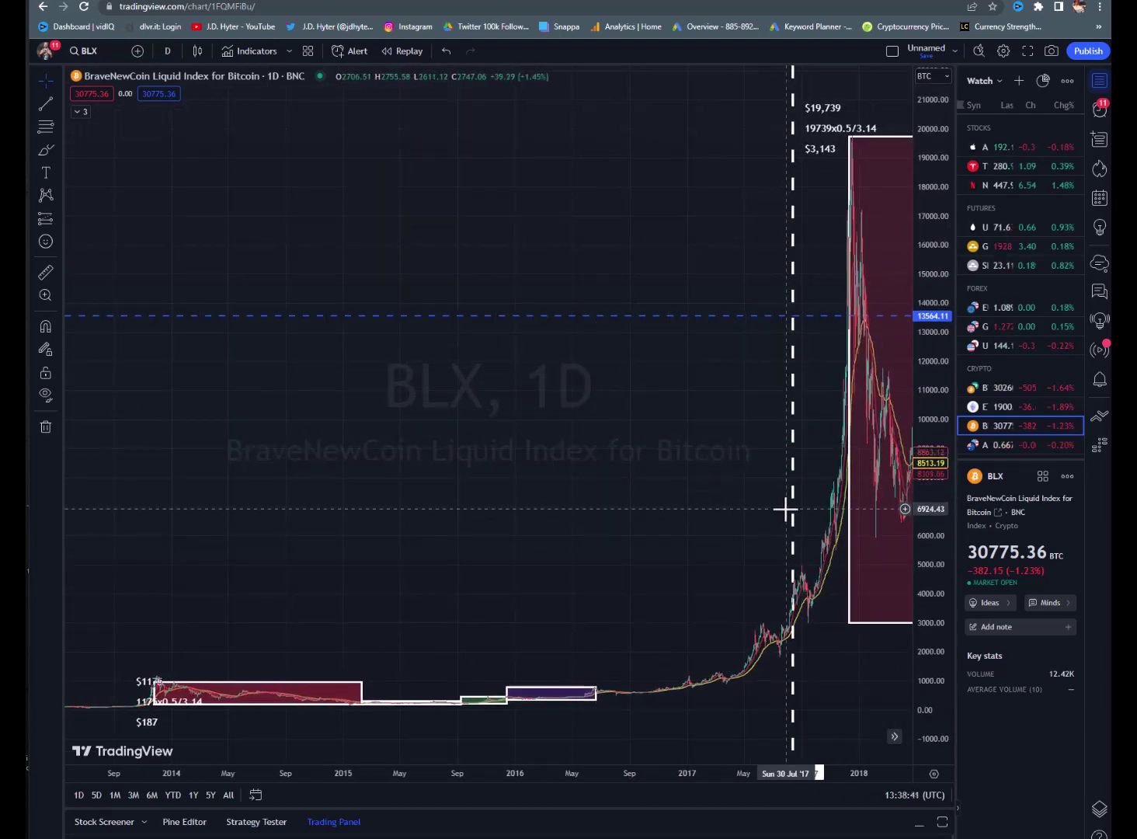
pyautogui.click(798, 605)
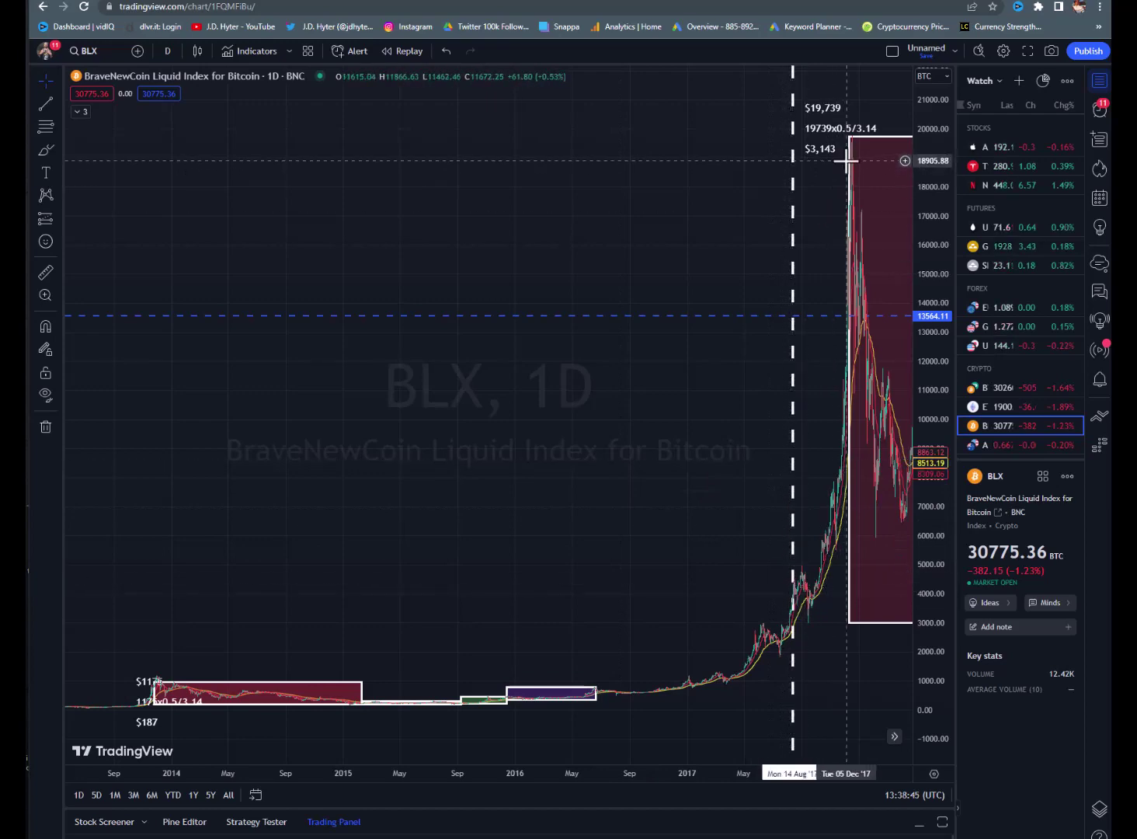
pyautogui.moveTo(249, 363)
pyautogui.mouseDown()
pyautogui.moveTo(461, 369)
pyautogui.moveTo(264, 362)
pyautogui.mouseUp()
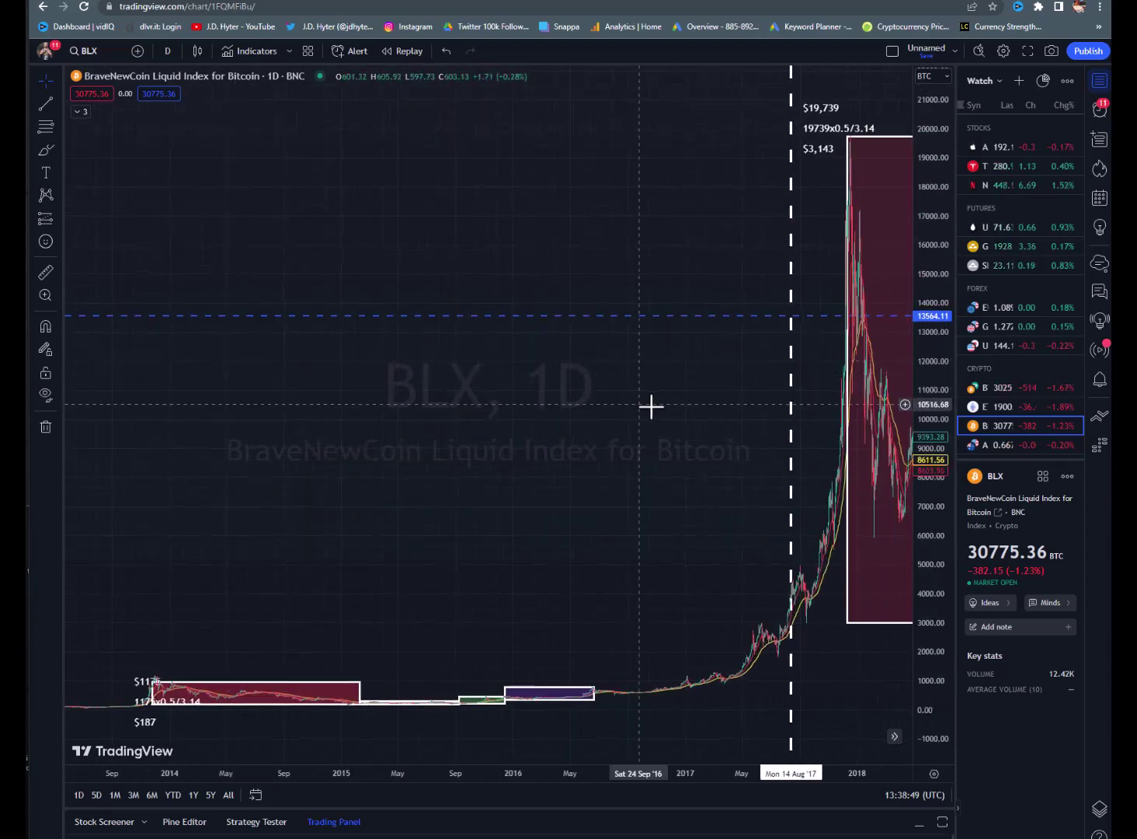
# Return to the current cycle and inspect the 2023 price action within the green box and both SEED TIME zones
pyautogui.moveTo(652, 406); pyautogui.dragTo(300, 373)
pyautogui.moveTo(594, 430); pyautogui.dragTo(361, 399)
pyautogui.moveTo(667, 481); pyautogui.dragTo(256, 451)
pyautogui.moveTo(546, 437); pyautogui.dragTo(117, 392)
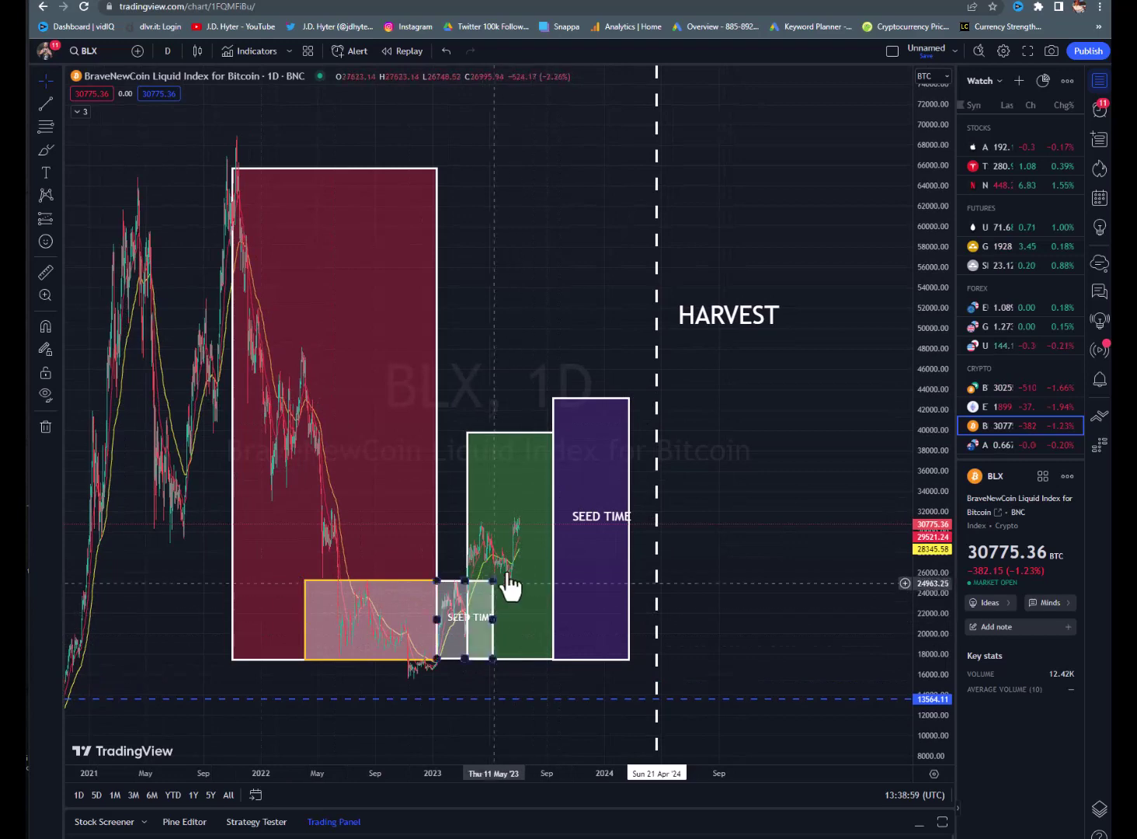
pyautogui.scroll(4, 344, 629)
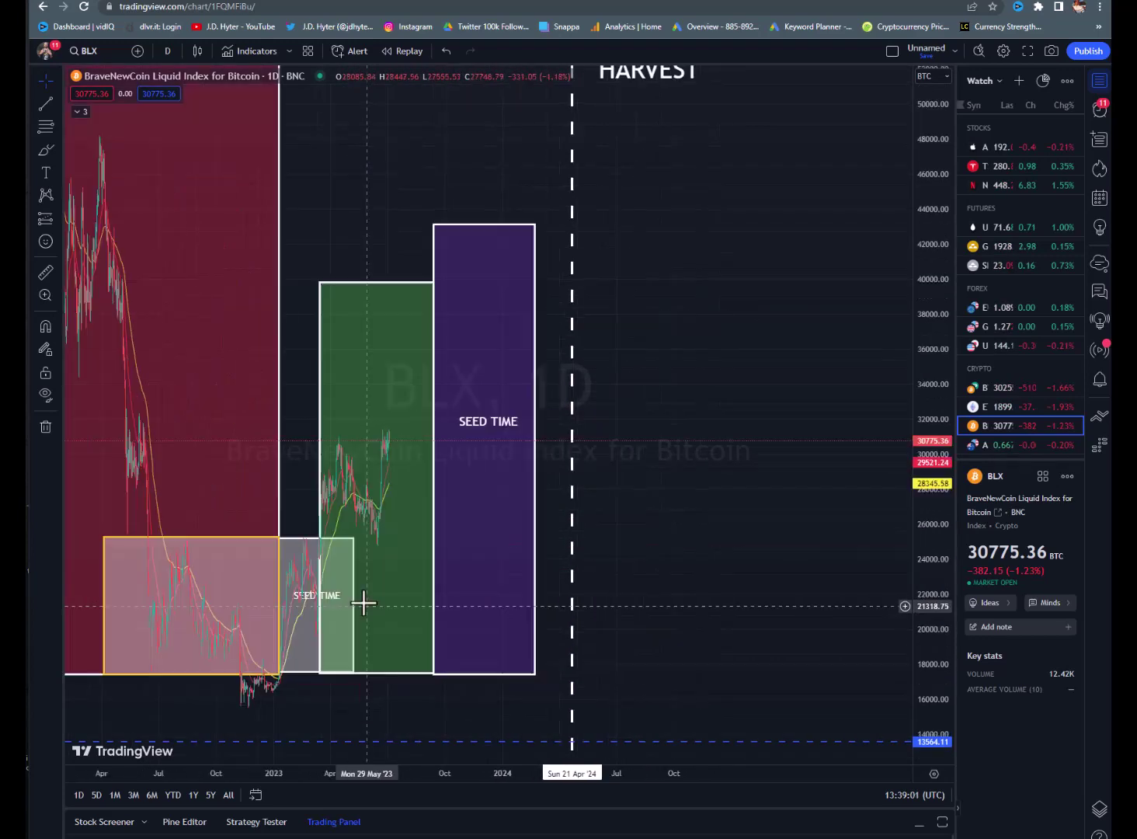
pyautogui.moveTo(843, 333); pyautogui.dragTo(831, 334)
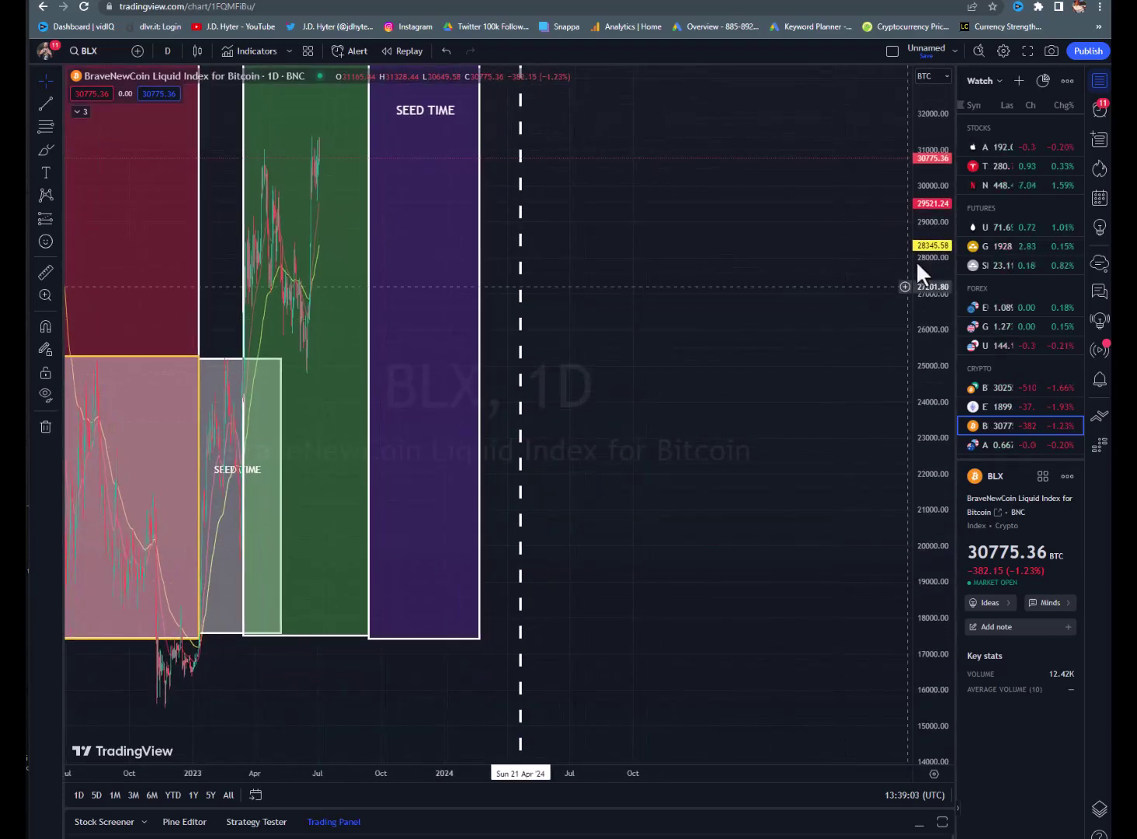
pyautogui.moveTo(928, 268); pyautogui.dragTo(625, 665)
pyautogui.scroll(-4, 552, 682)
pyautogui.moveTo(557, 635); pyautogui.dragTo(370, 722)
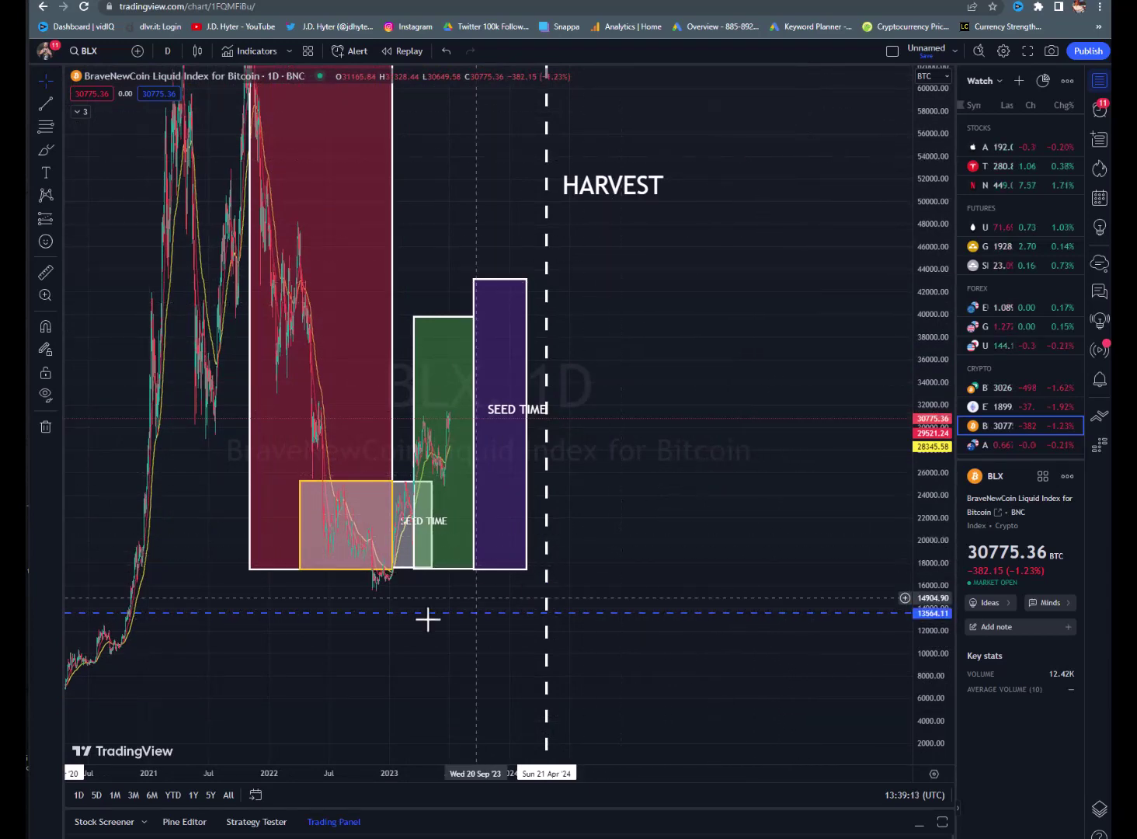
# Compare the current cycle's boxes with the price history between the 16 March 2020 and 21 April 2024 lines
pyautogui.scroll(3, 404, 628)
pyautogui.moveTo(451, 520); pyautogui.dragTo(840, 525)
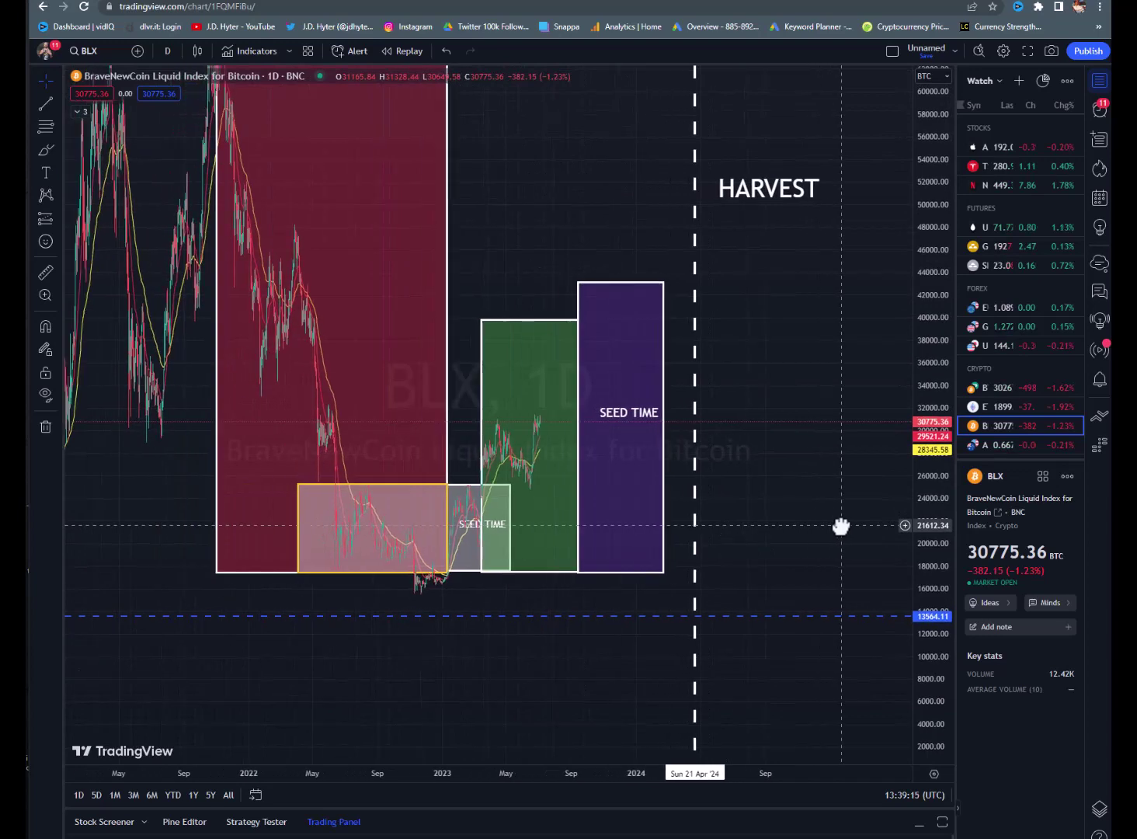
pyautogui.moveTo(936, 165); pyautogui.dragTo(926, 330)
pyautogui.scroll(-3, 513, 641)
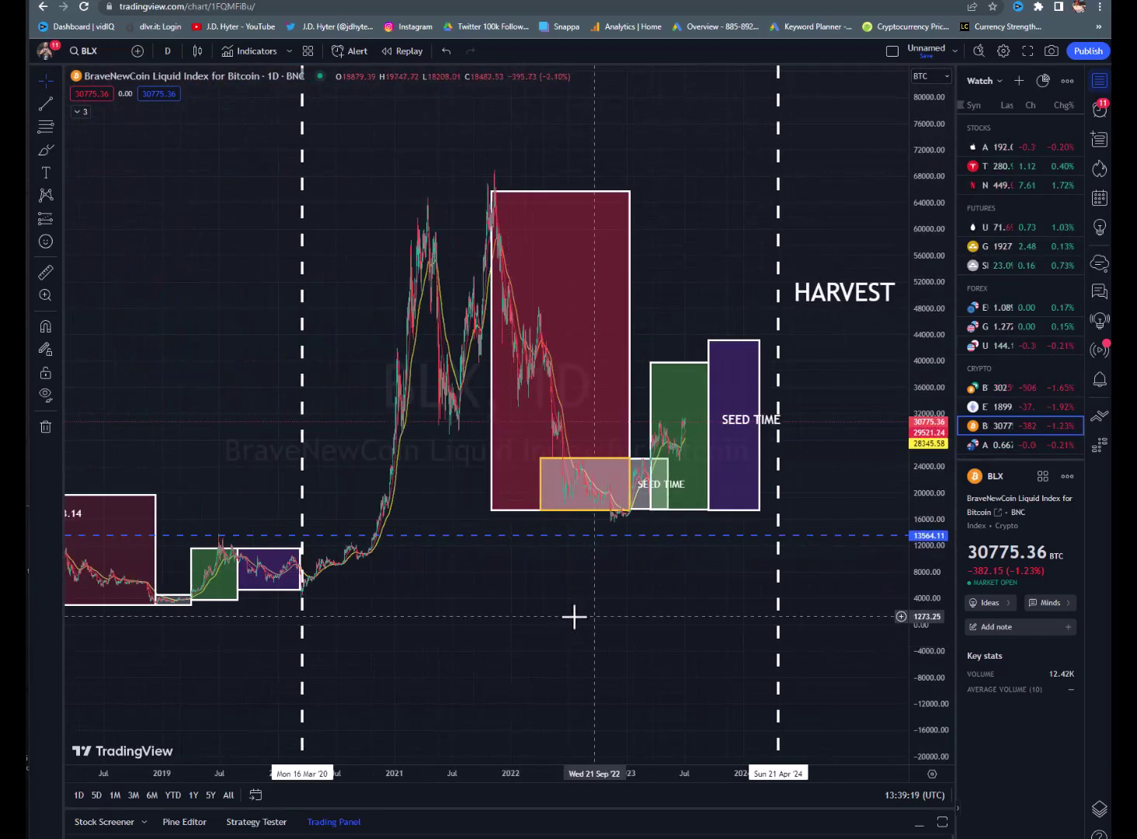
pyautogui.scroll(2, 570, 615)
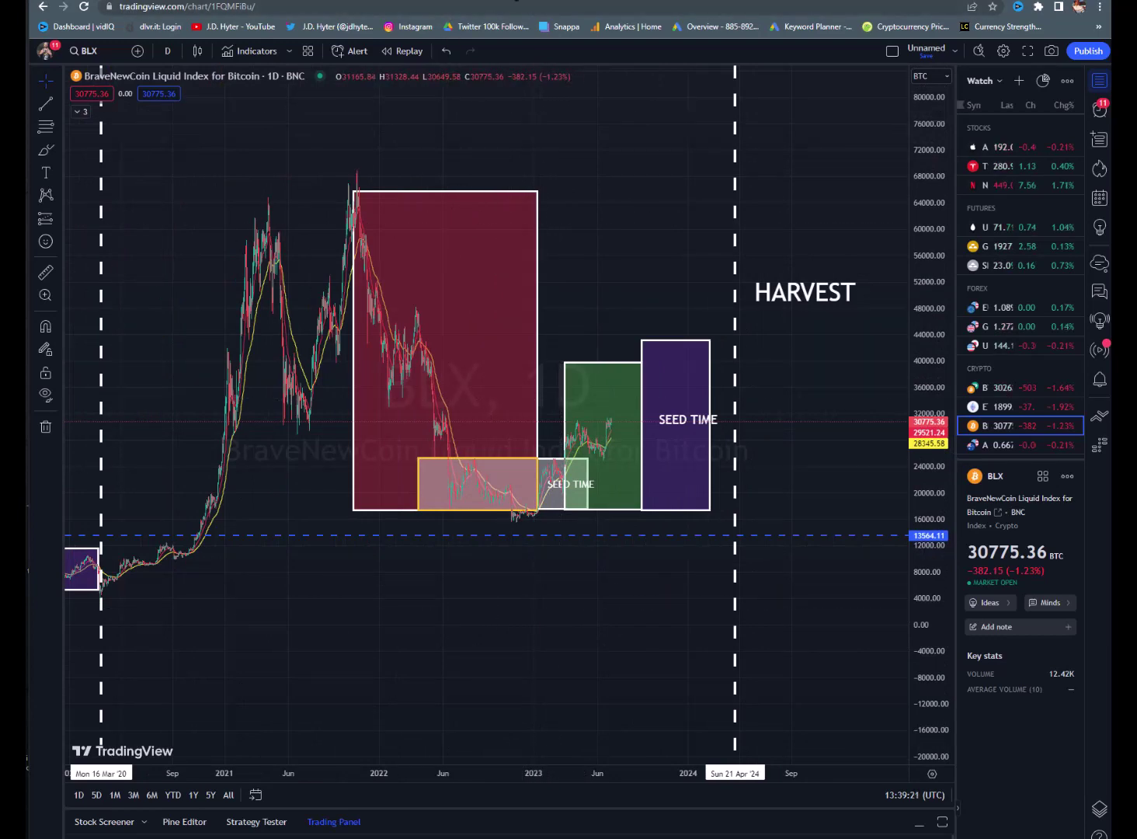
# Open jdhyter.com in a new browser tab and go to the site's Products page
pyautogui.hotkey('ctrl', 't')
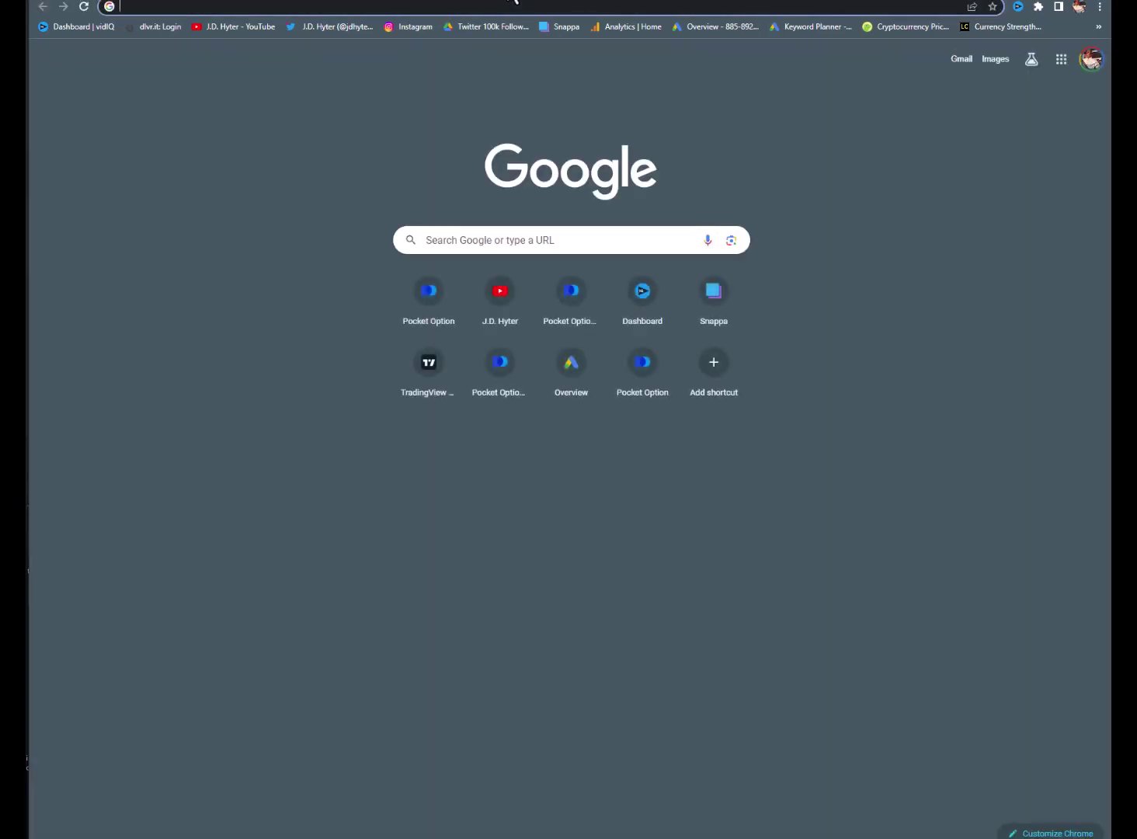
pyautogui.write('jd')
pyautogui.press('Return')
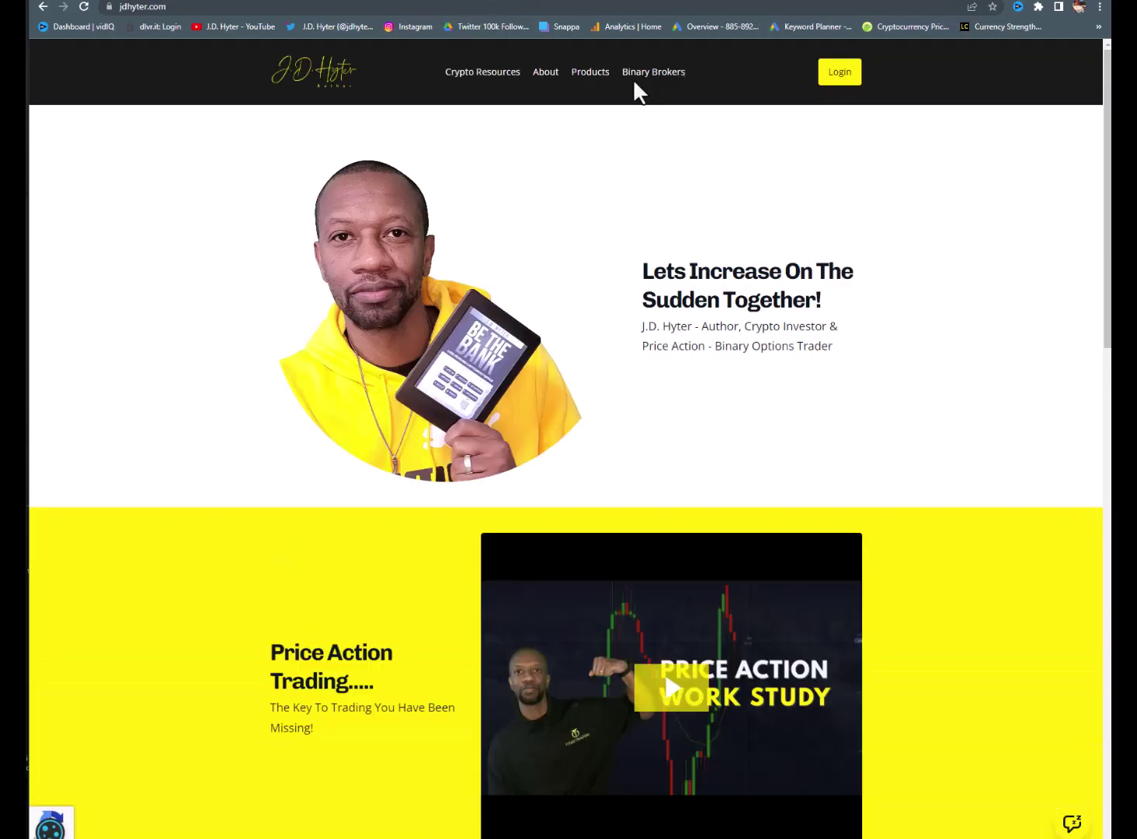
pyautogui.click(591, 79)
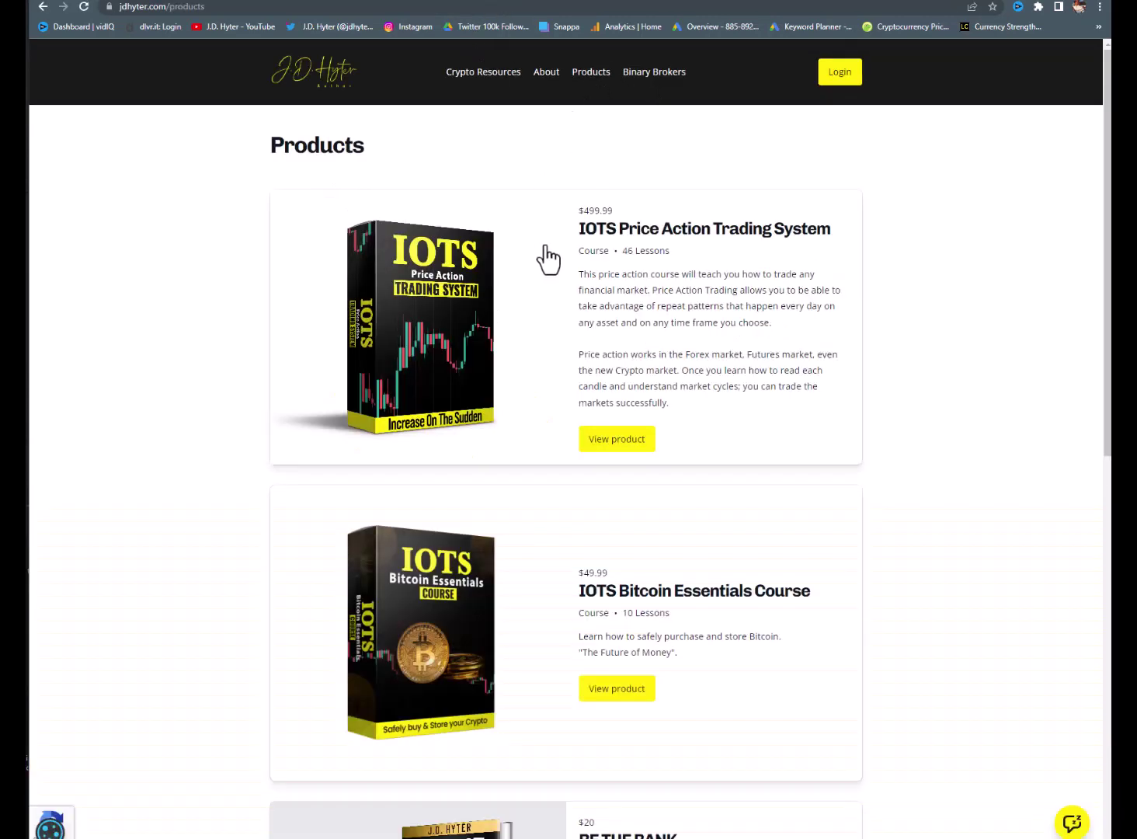
# Review the remaining offers on the Products page, from BE THE BANK to the free BITCOIN MARKET CYCLE download
pyautogui.scroll(-6, 548, 322)
pyautogui.scroll(-3, 549, 330)
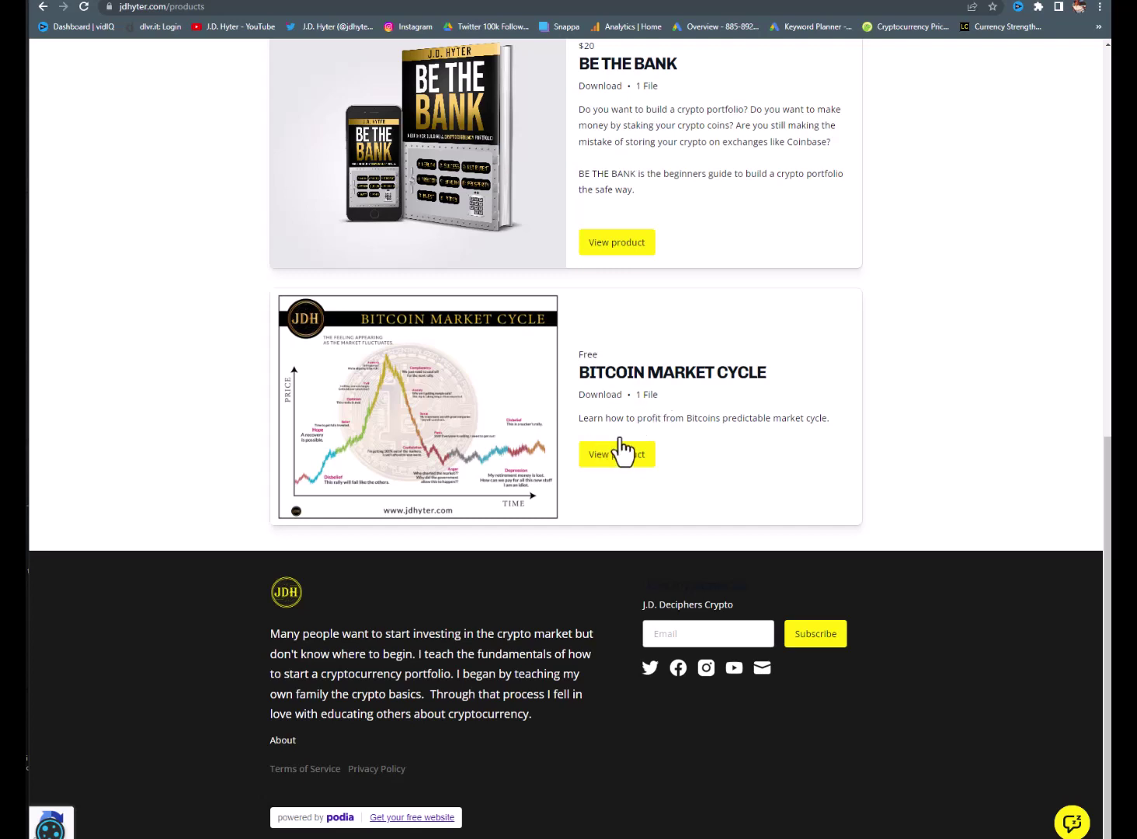
pyautogui.click(129, 3)
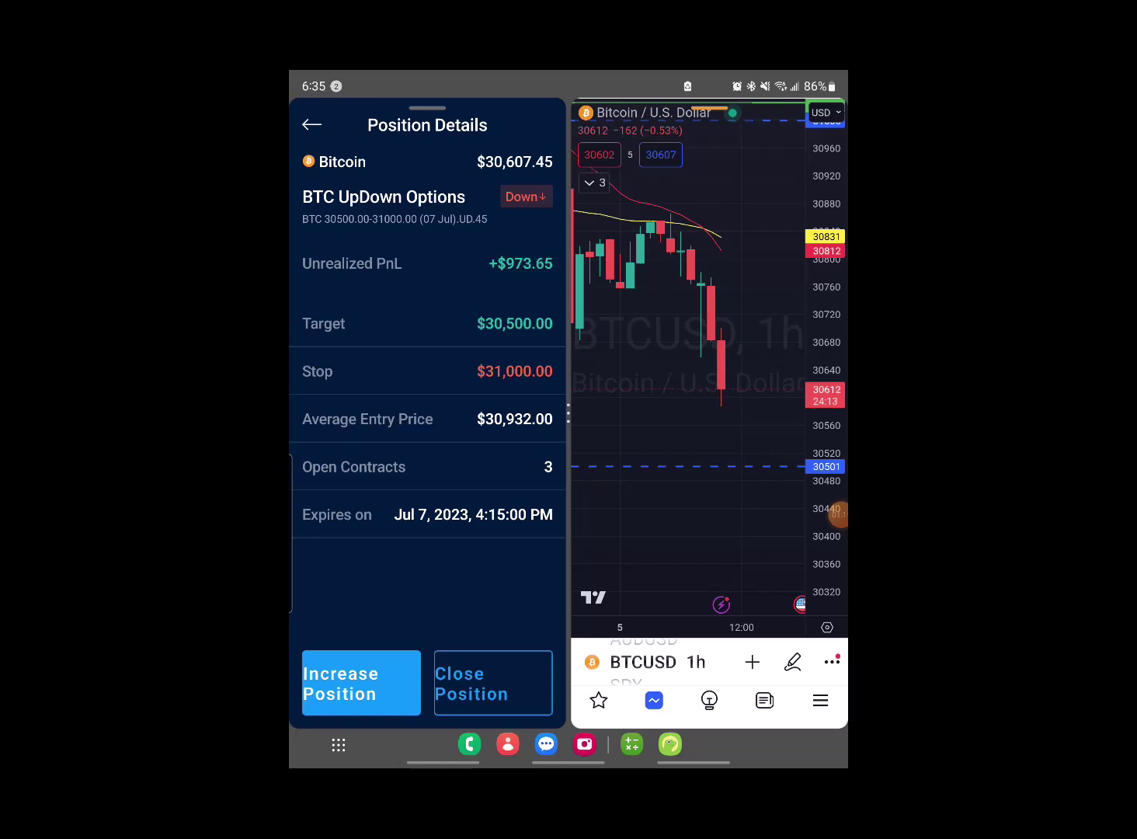
# Close all 3 contracts of the BTC UpDown Options Down position with the $30,500 target and $31,000 stop, then dismiss the order confirmation
pyautogui.click(831, 514)
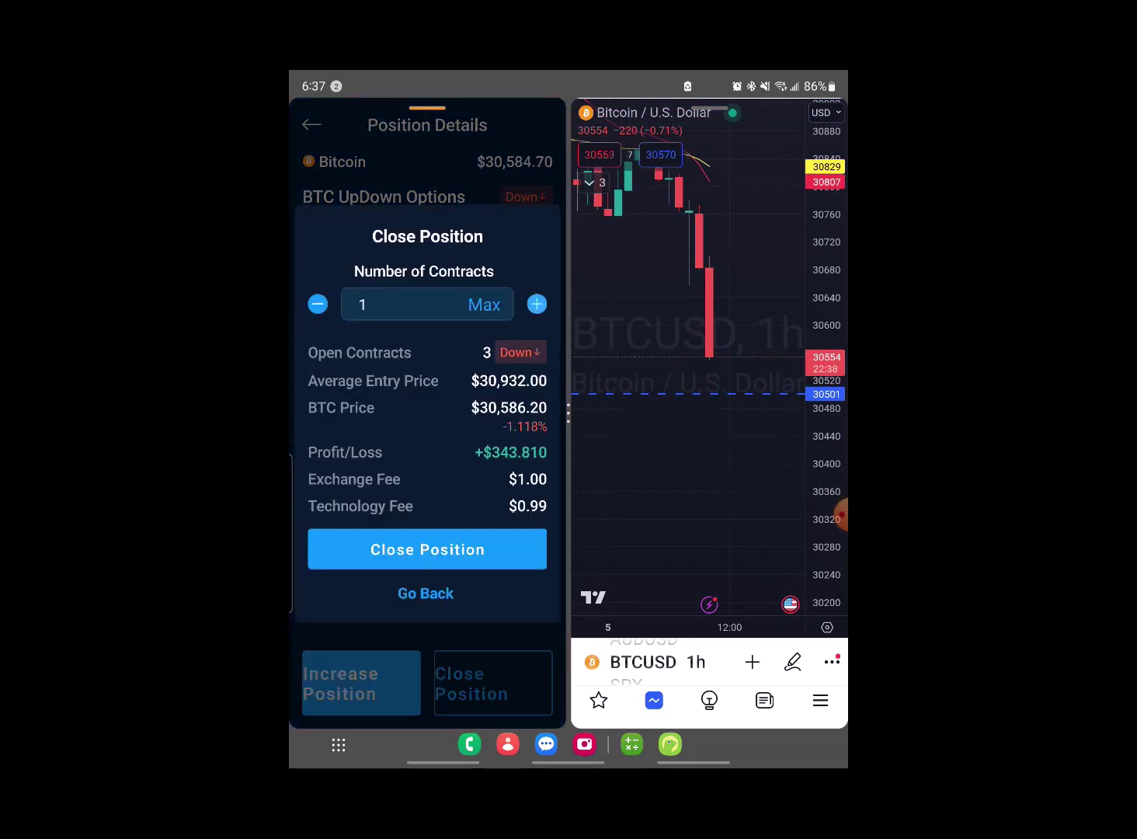
pyautogui.click(536, 304)
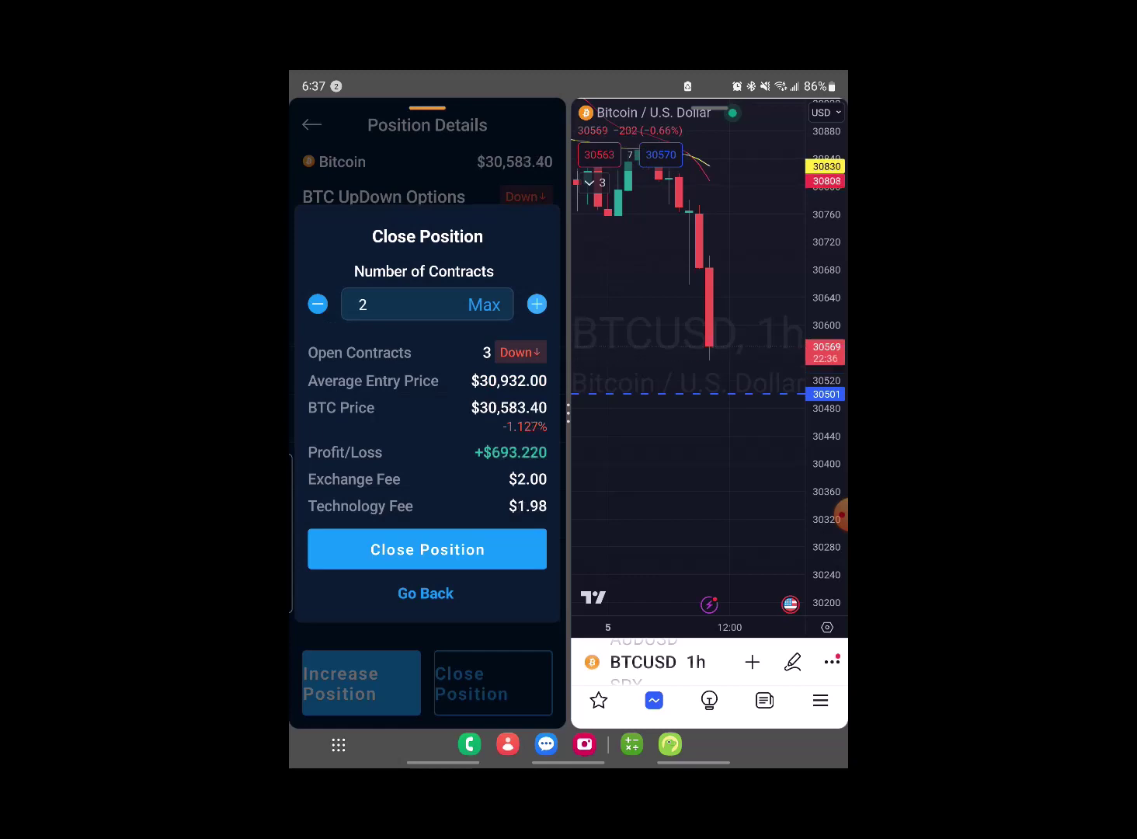
pyautogui.click(536, 304)
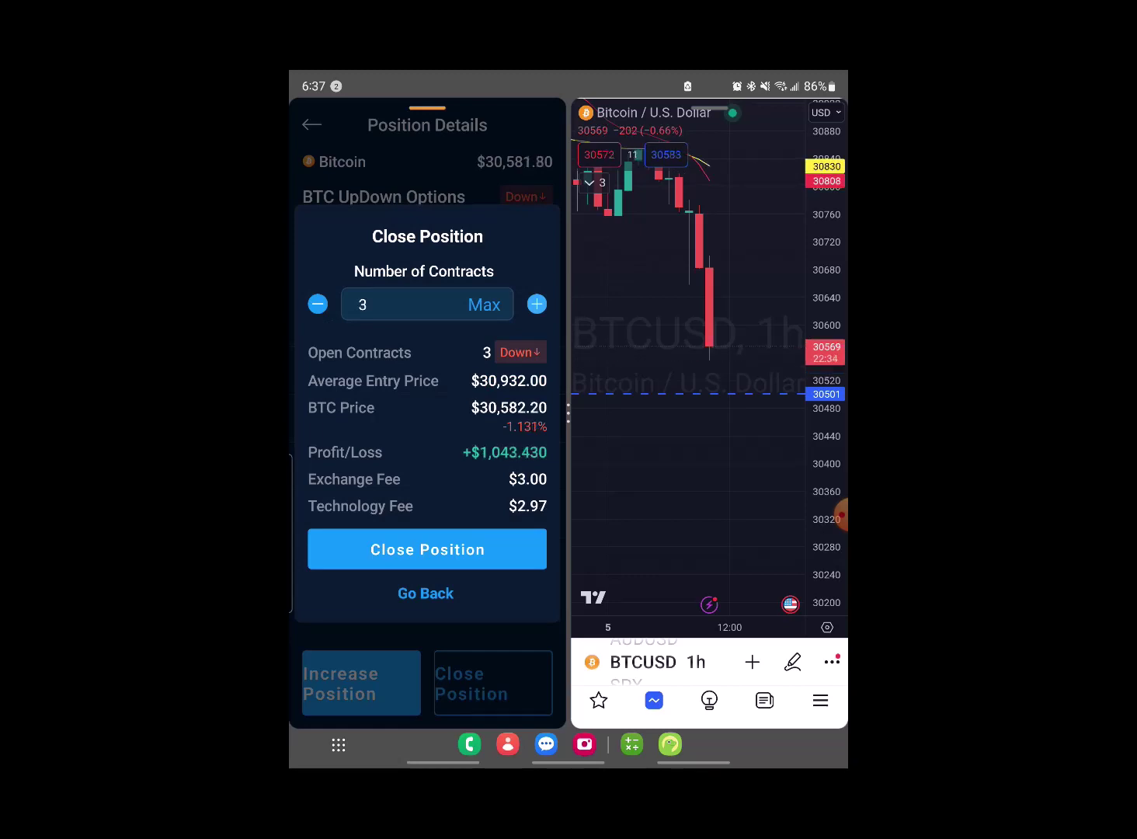
pyautogui.click(427, 549)
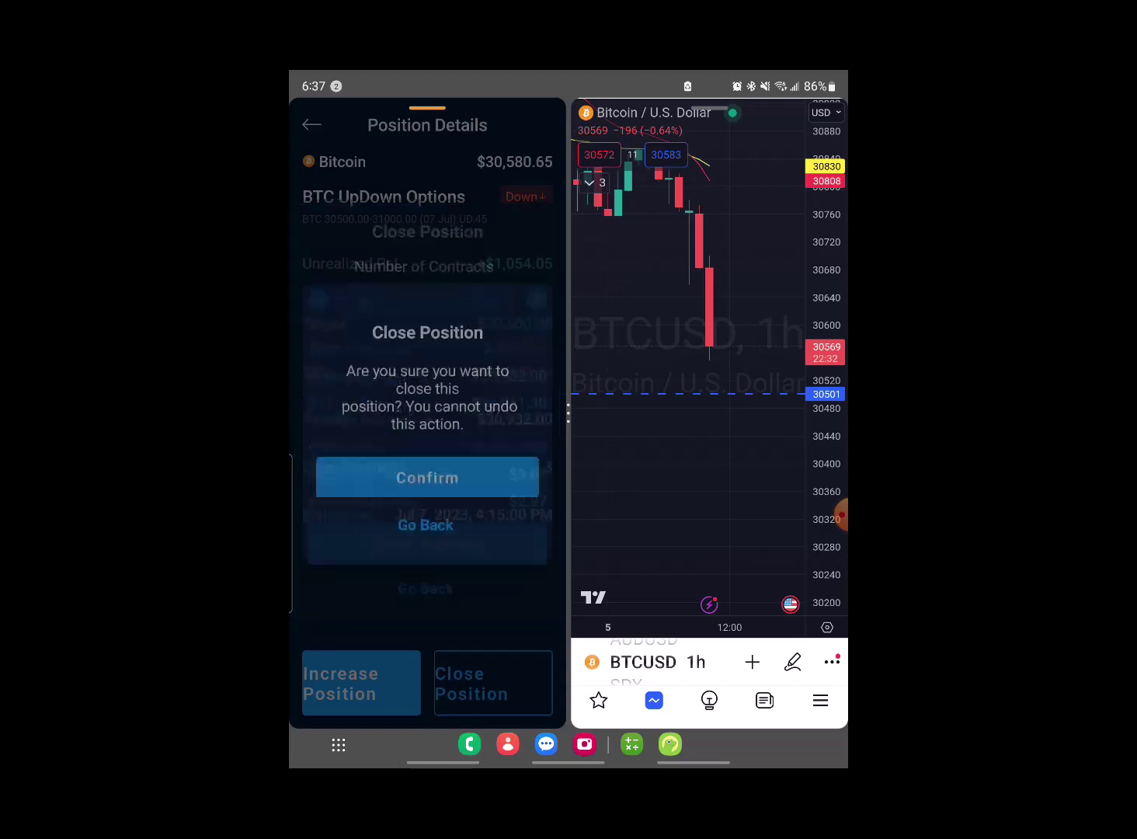
pyautogui.click(427, 469)
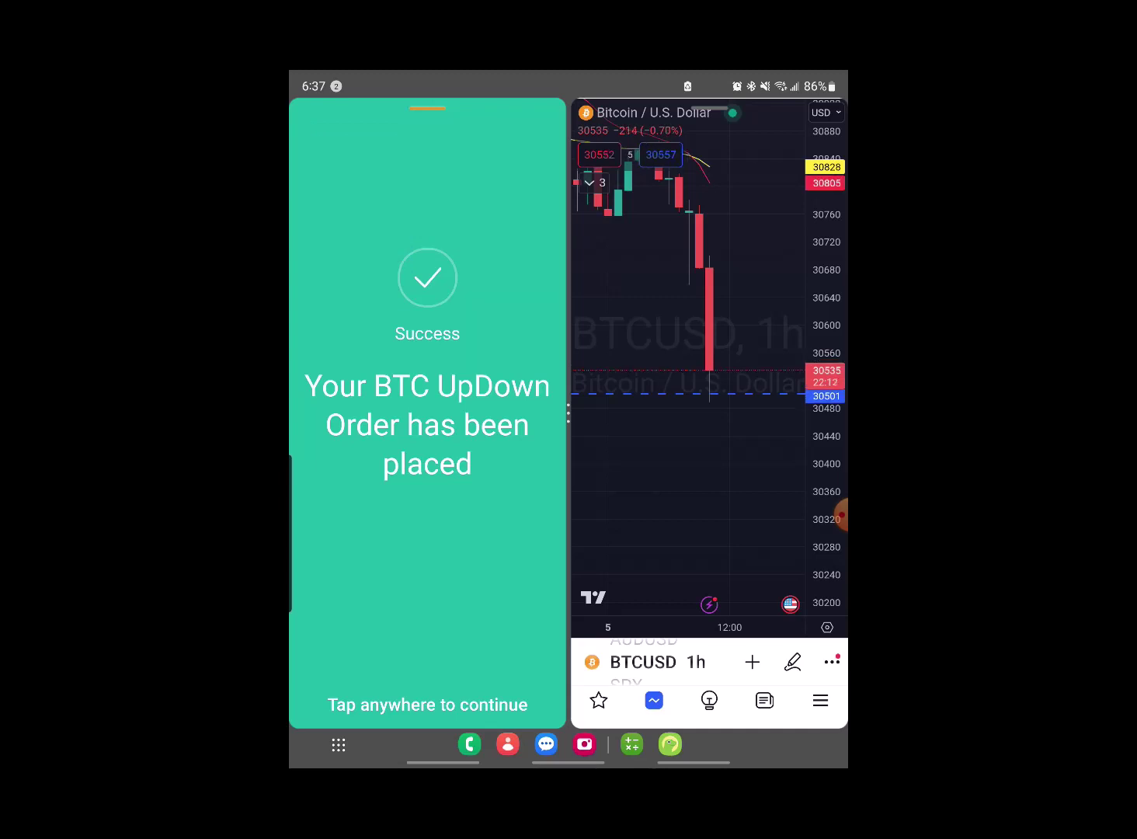
pyautogui.click(828, 515)
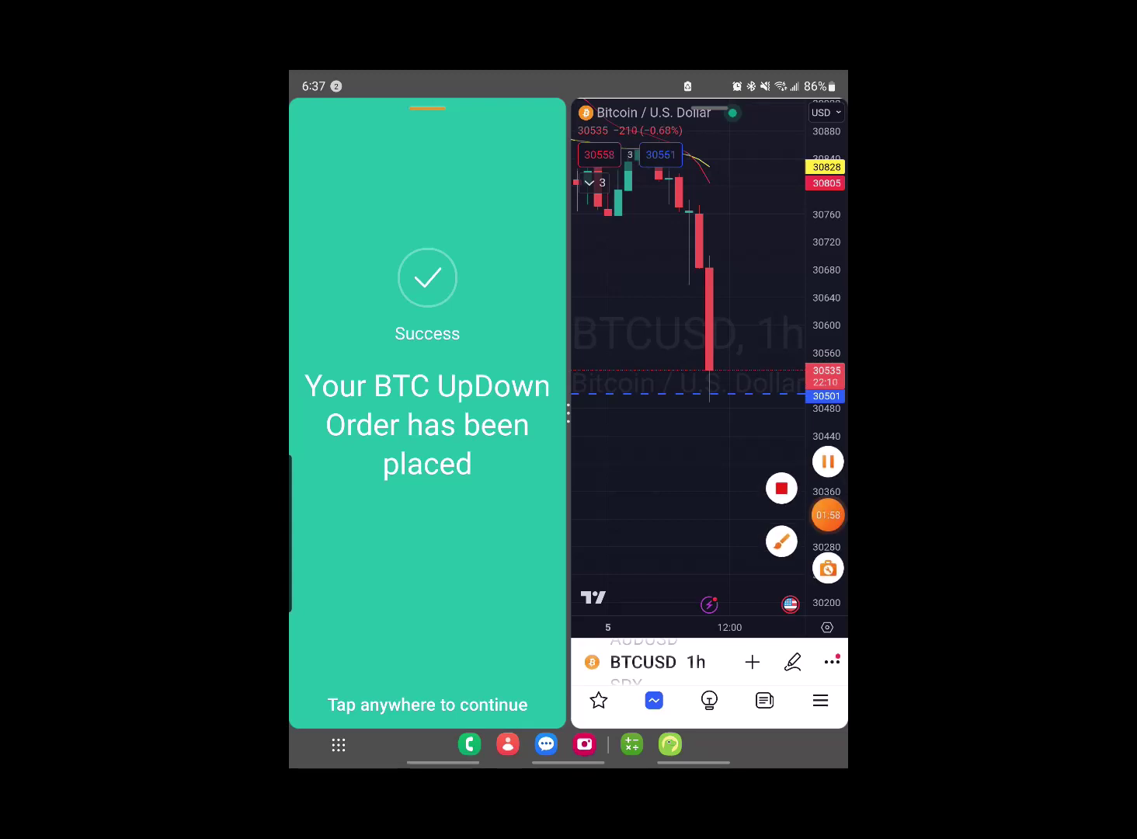
pyautogui.click(427, 544)
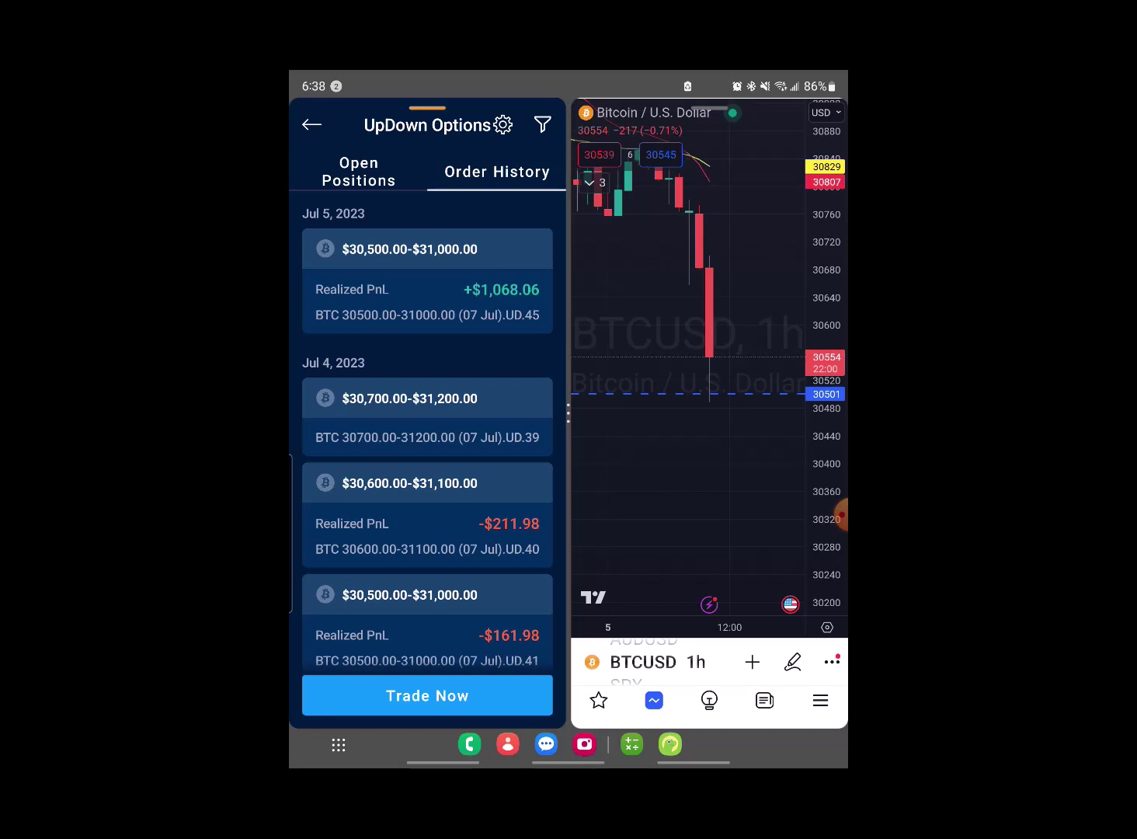
# Inspect the Jul 4, 2023 $30,700.00-$31,200.00 entry in the order history, including the details of its rejected order
pyautogui.click(427, 417)
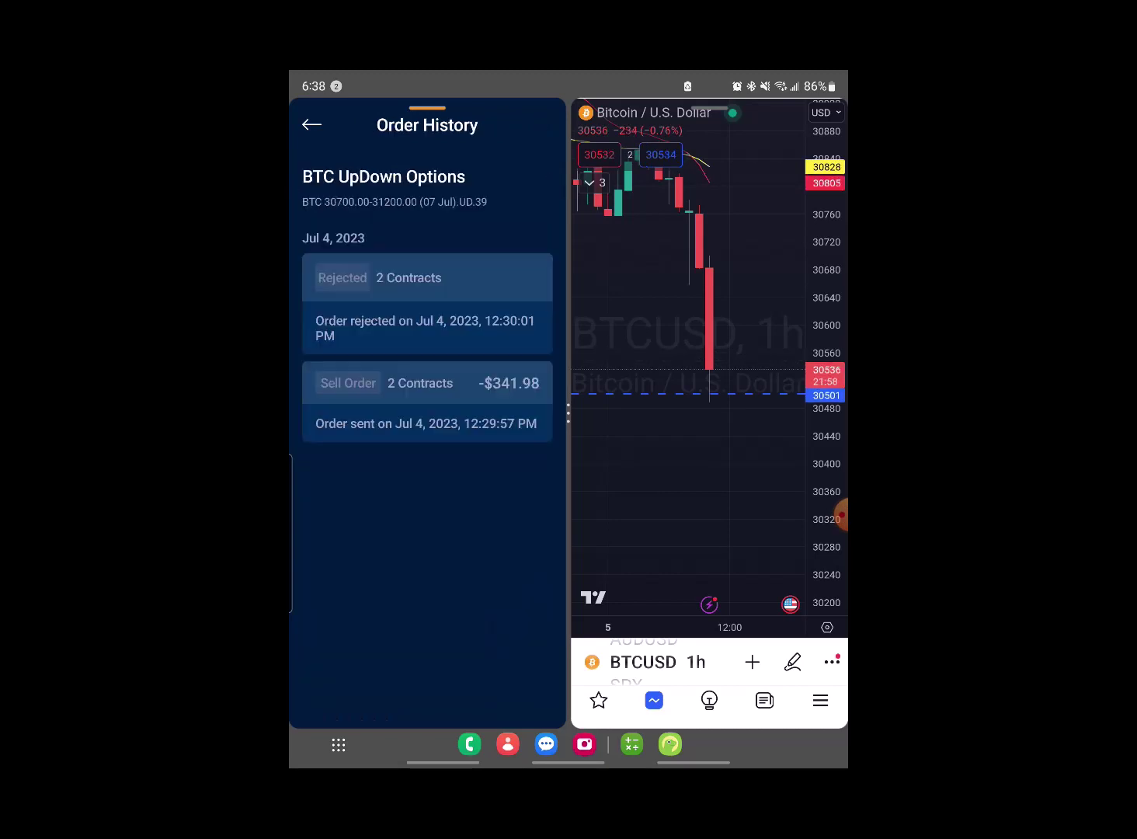
pyautogui.click(427, 303)
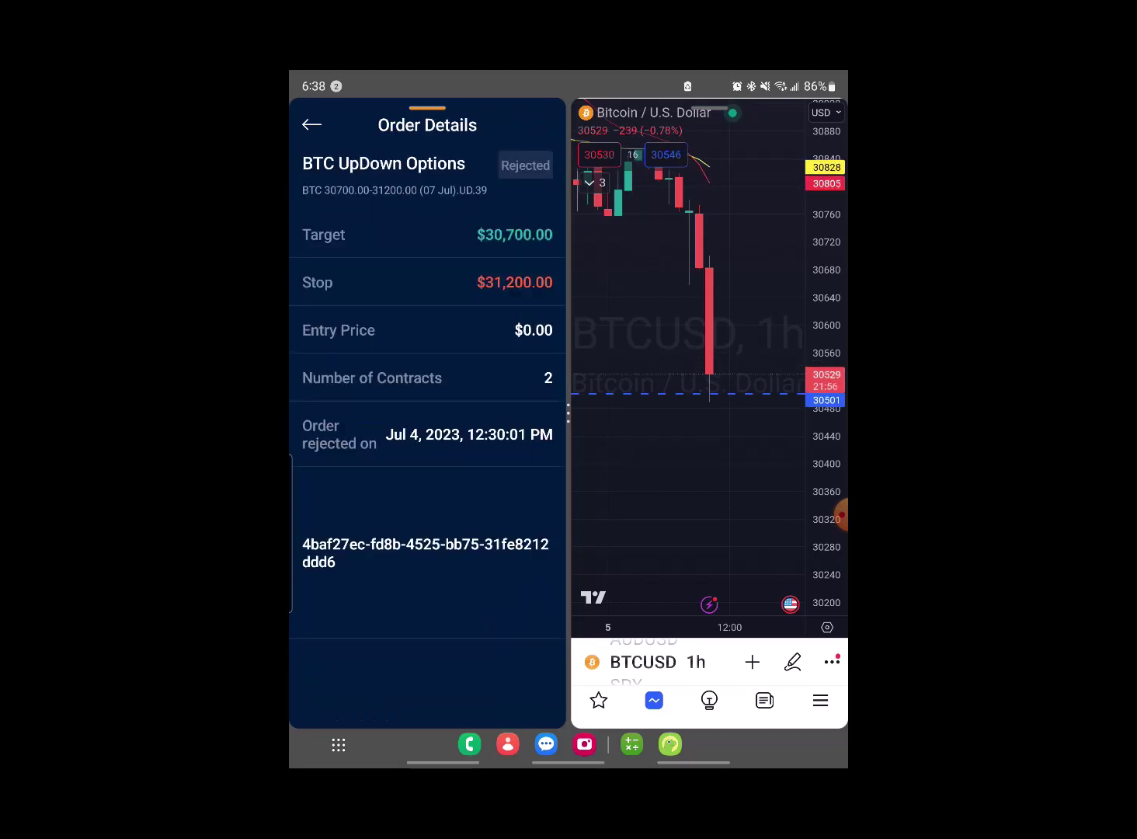
pyautogui.click(312, 125)
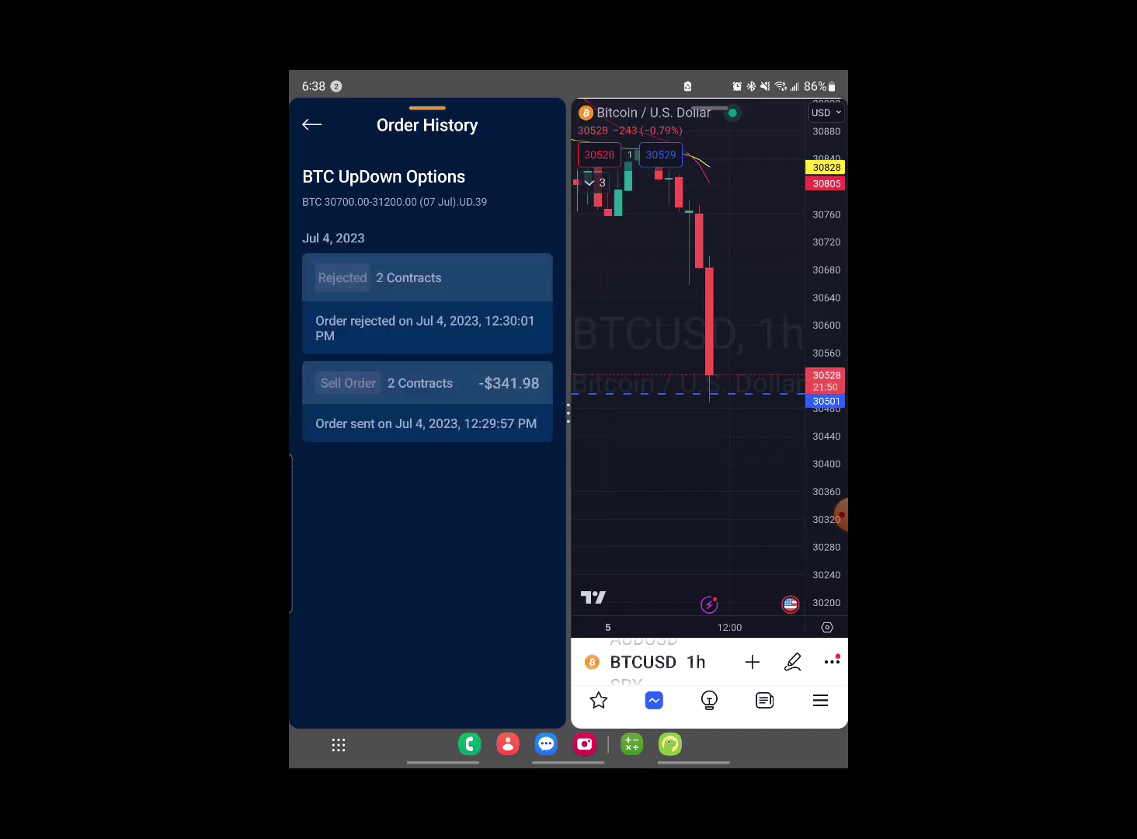
pyautogui.click(312, 124)
pyautogui.moveTo(427, 349); pyautogui.dragTo(427, 466)
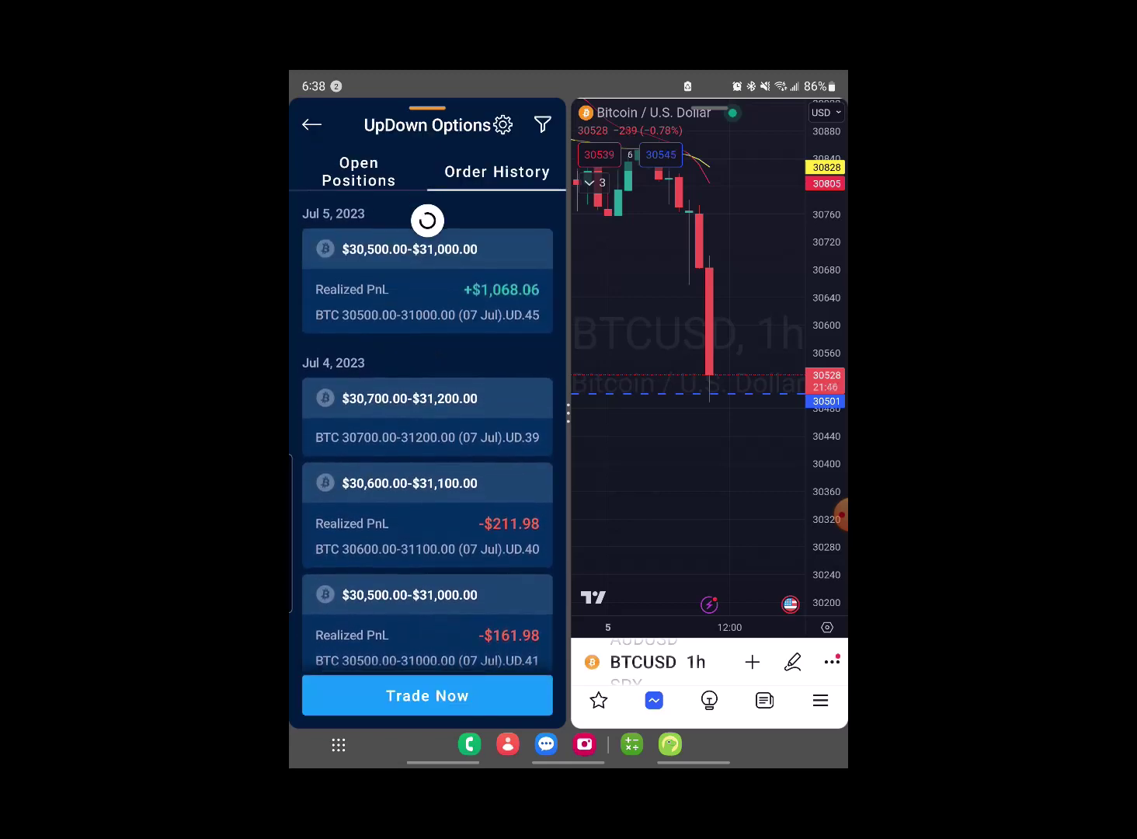
pyautogui.click(427, 412)
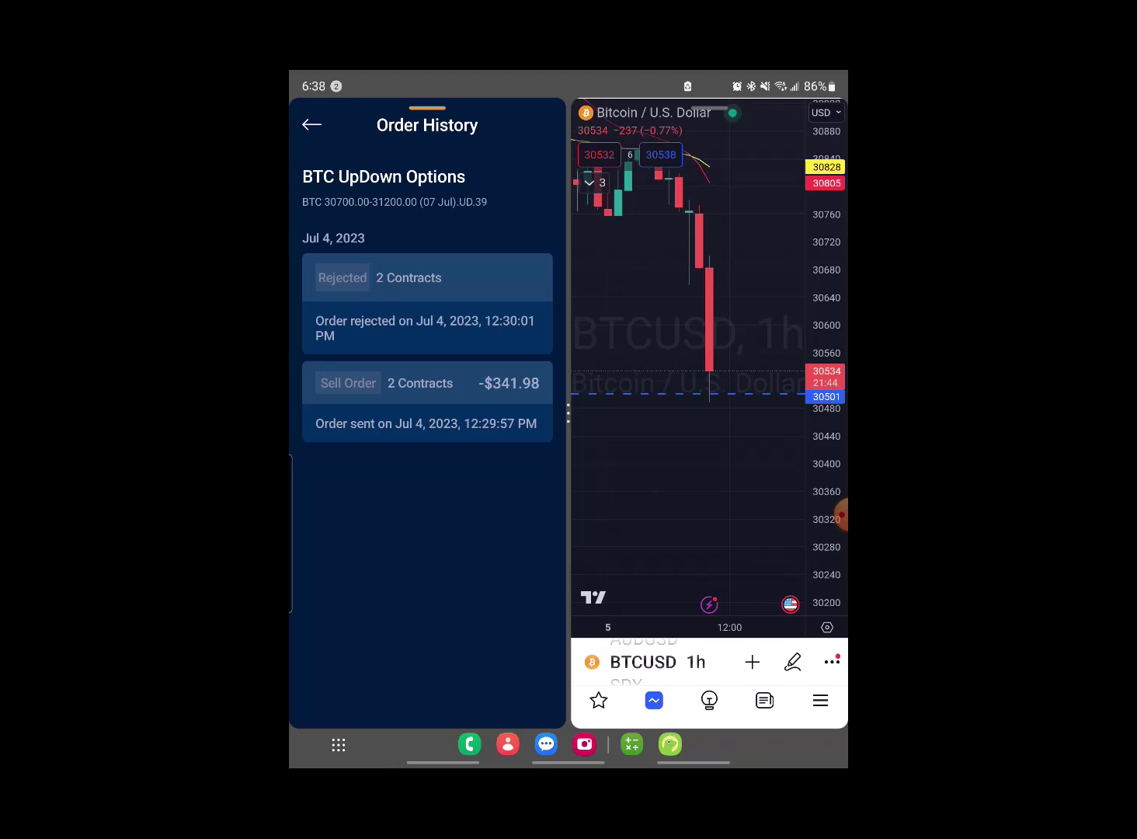
pyautogui.click(312, 124)
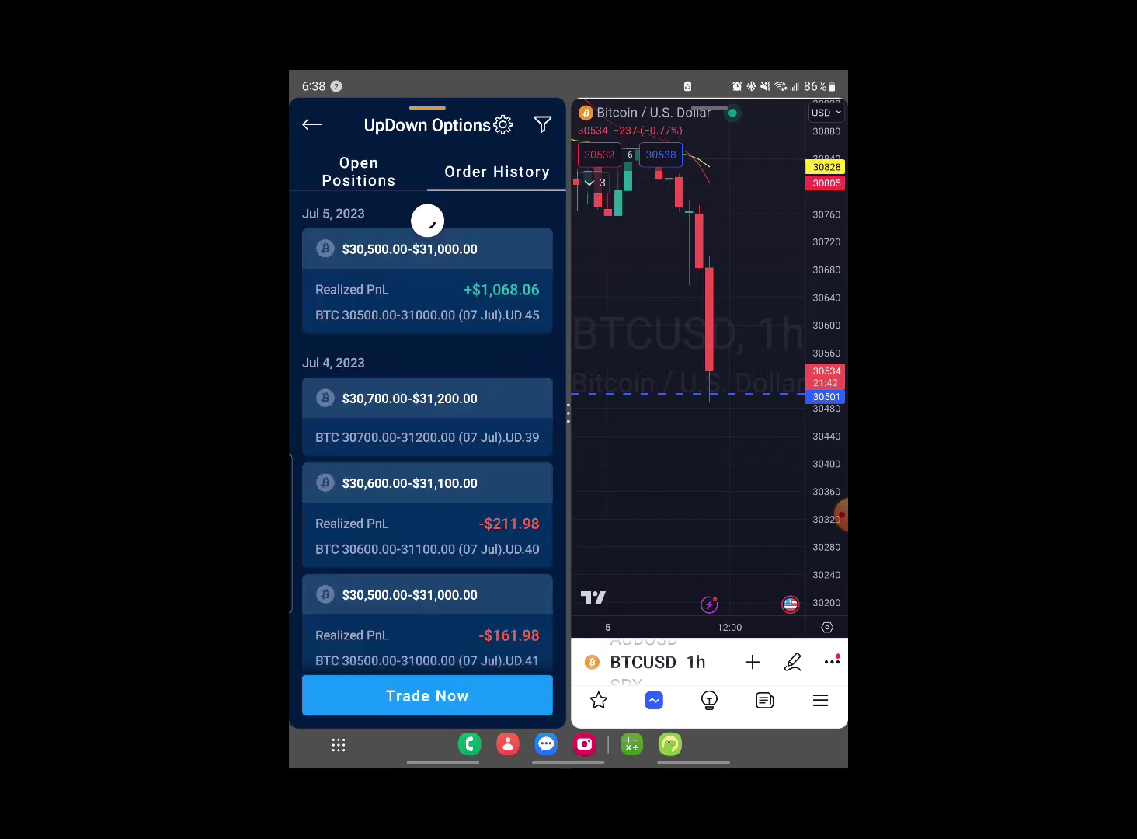
pyautogui.click(428, 417)
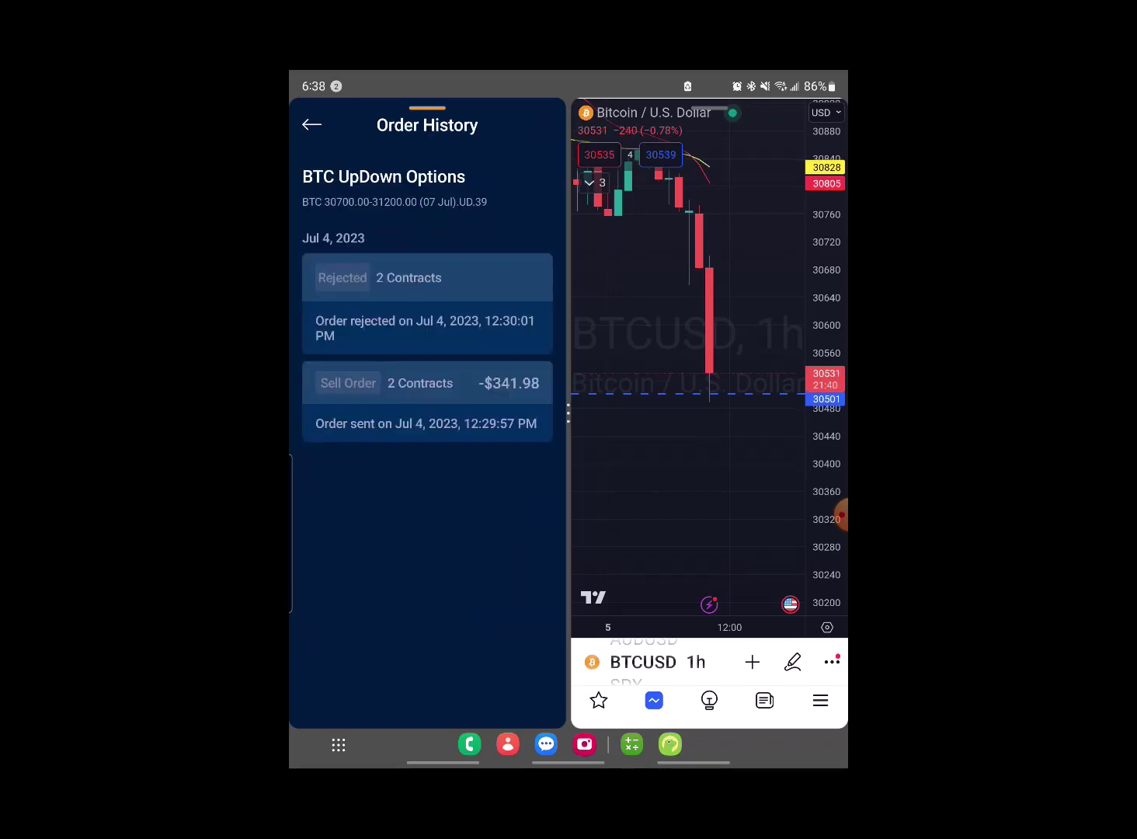
pyautogui.click(427, 421)
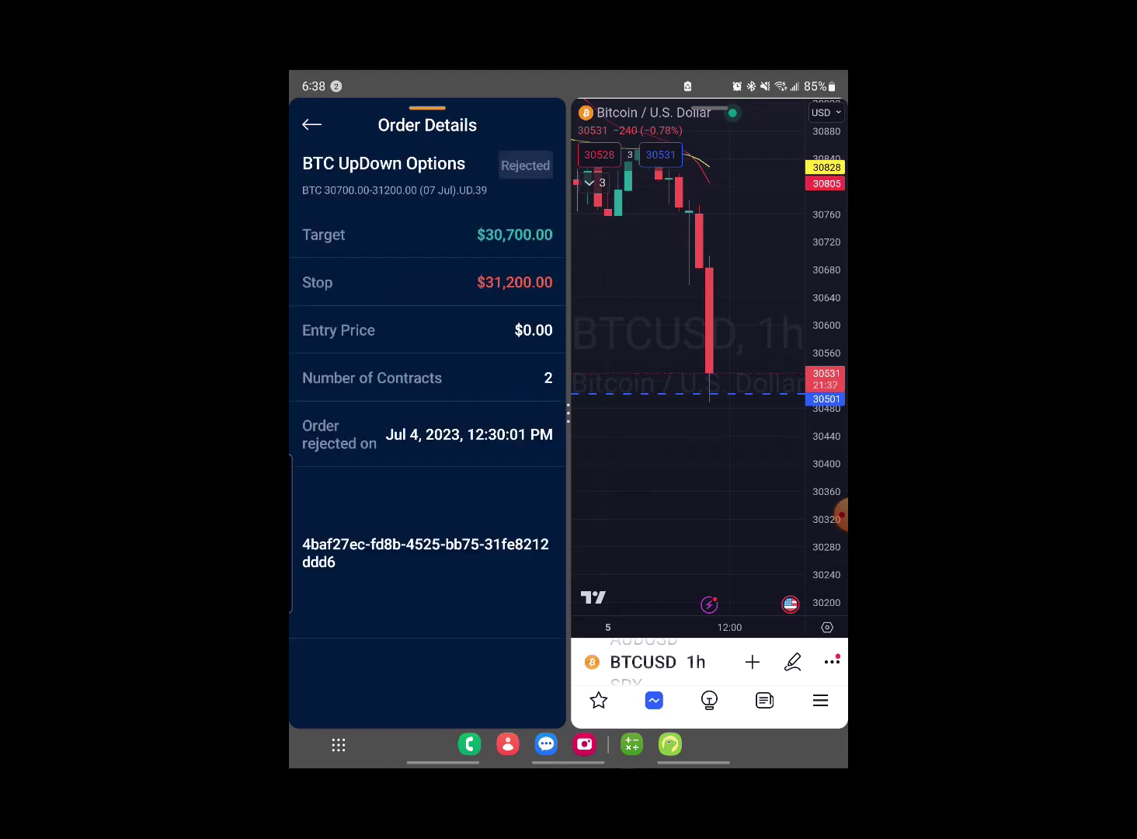
pyautogui.click(311, 124)
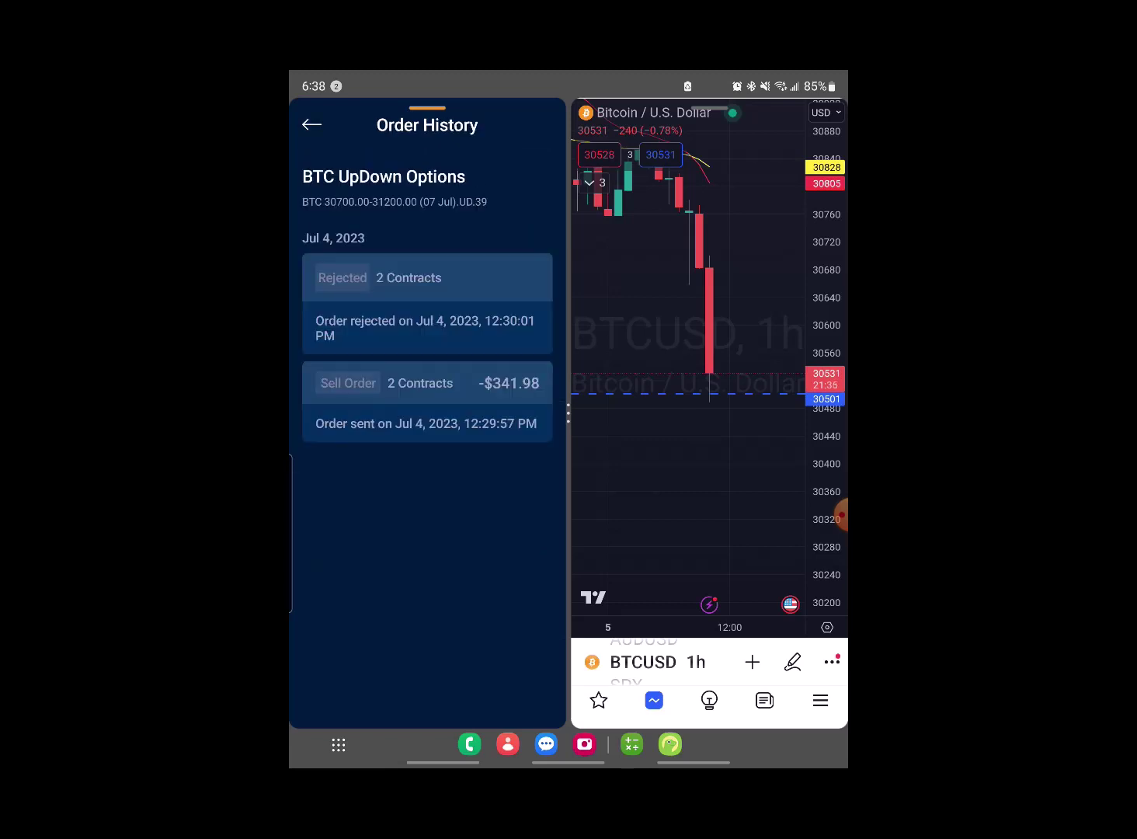
# Return to the order history list and examine the buy and sell orders of the Jul 5, 2023 $30,500.00-$31,000.00 trade
pyautogui.click(311, 124)
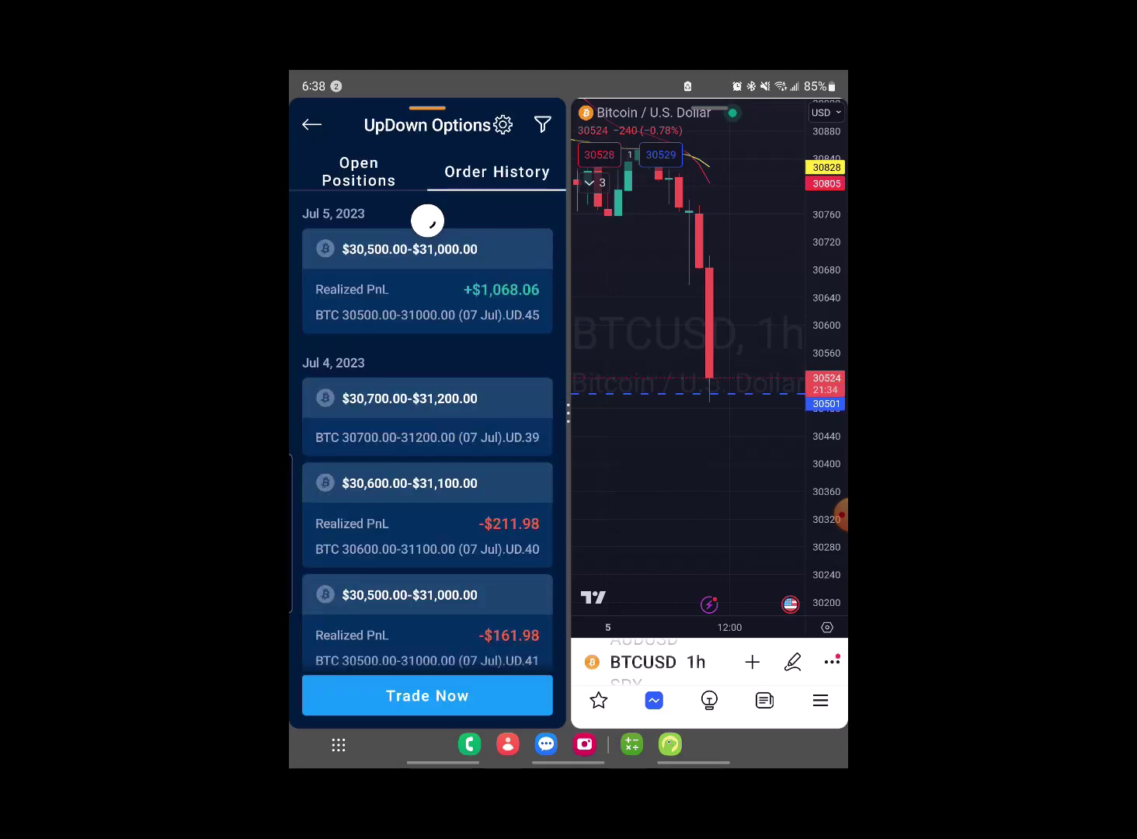
pyautogui.click(427, 257)
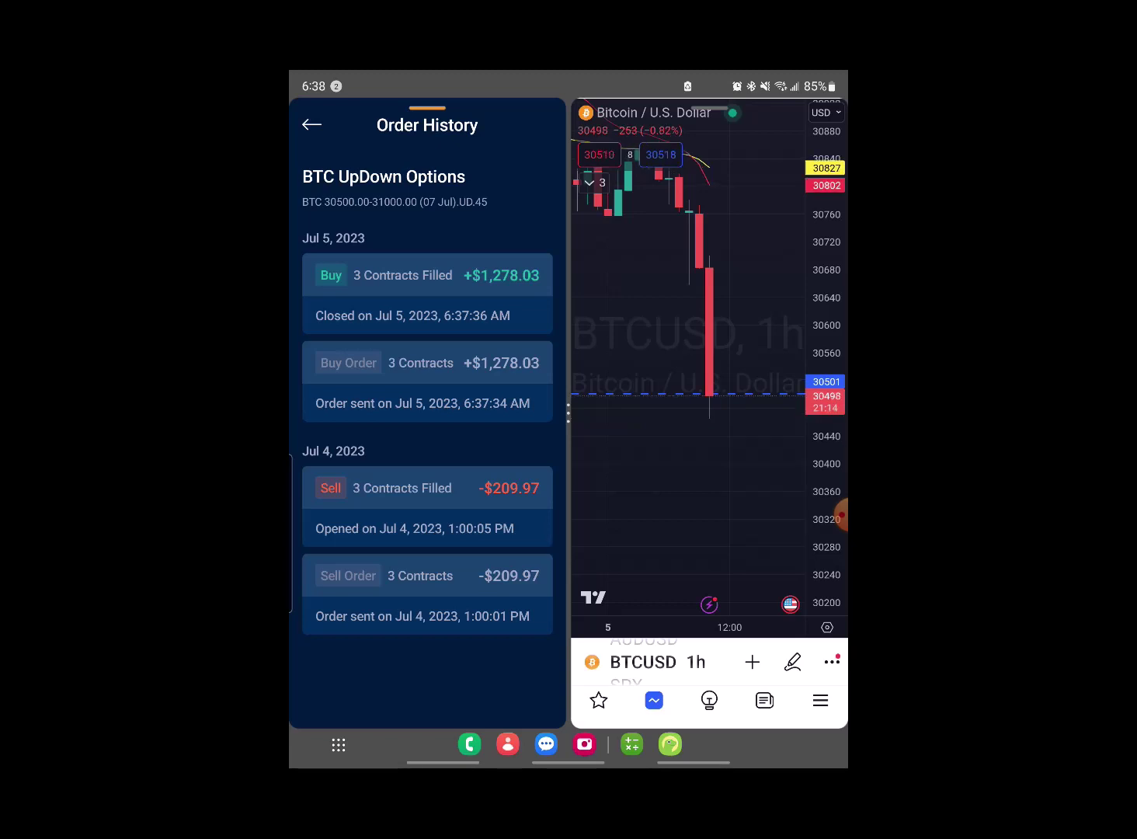
pyautogui.click(838, 517)
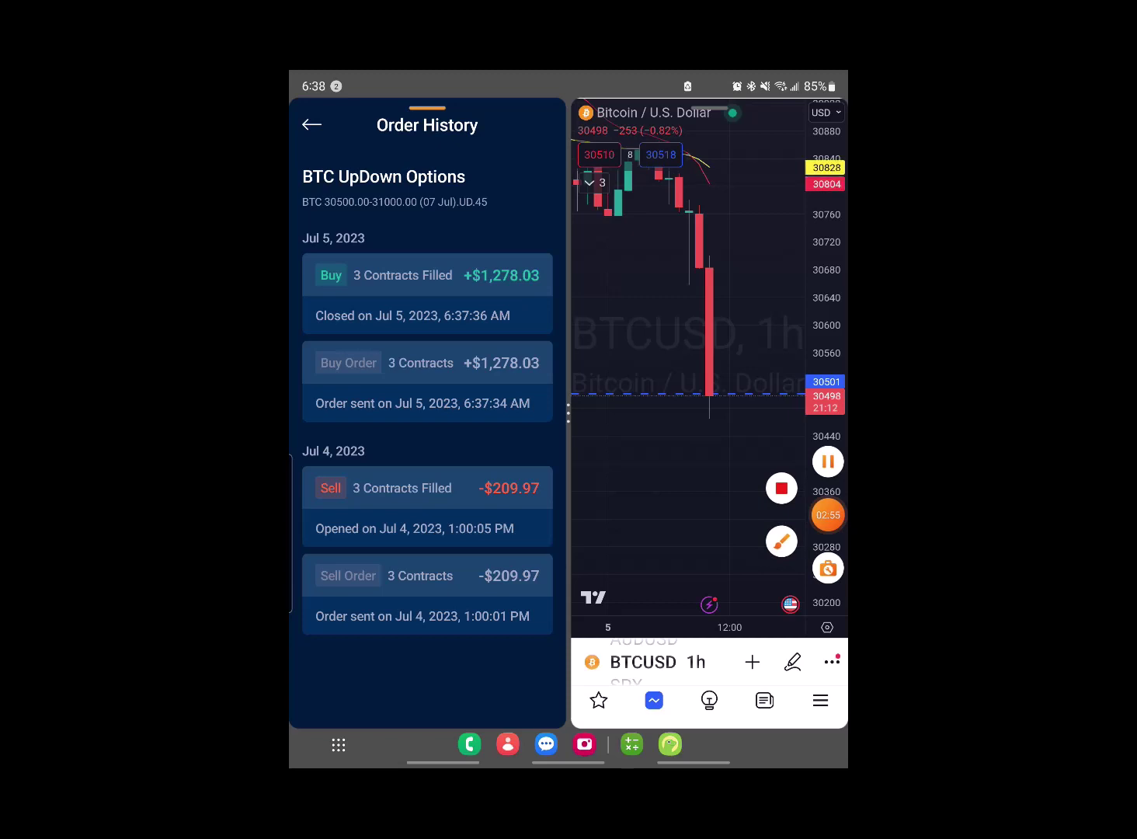